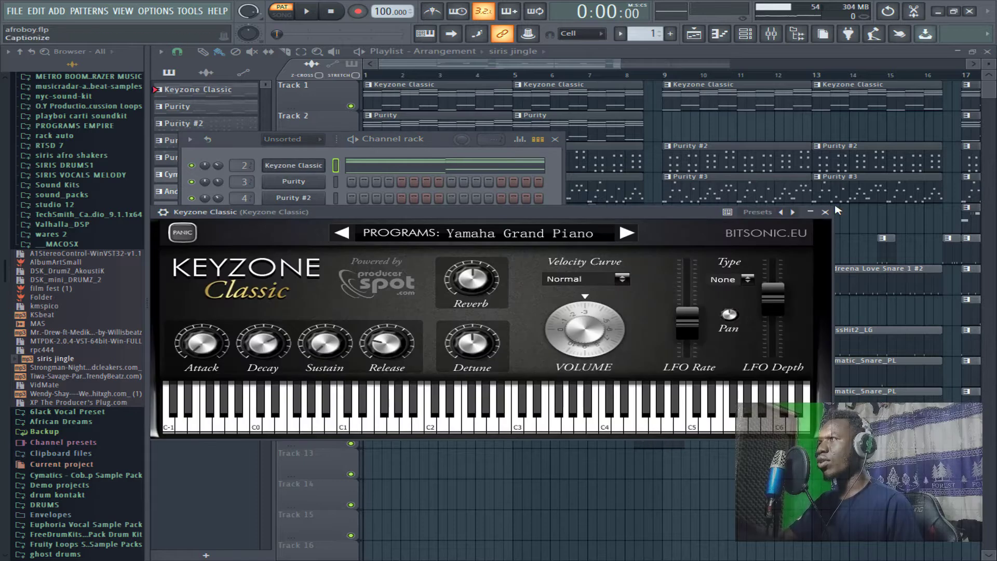
# - Play the Keyzone Classic chord pattern with all four bars of its notes shown in the piano roll
pyautogui.click(825, 213)
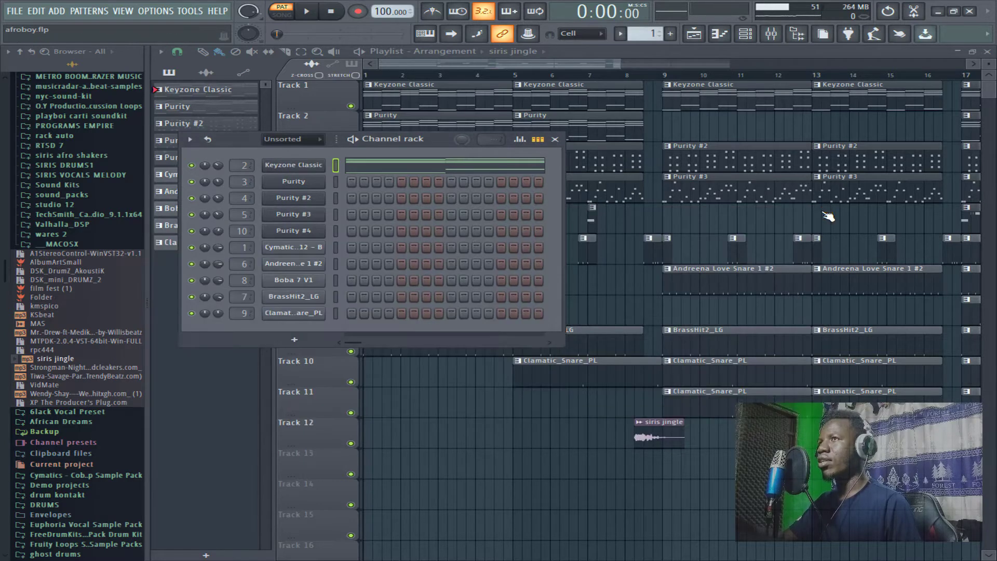
pyautogui.click(418, 171)
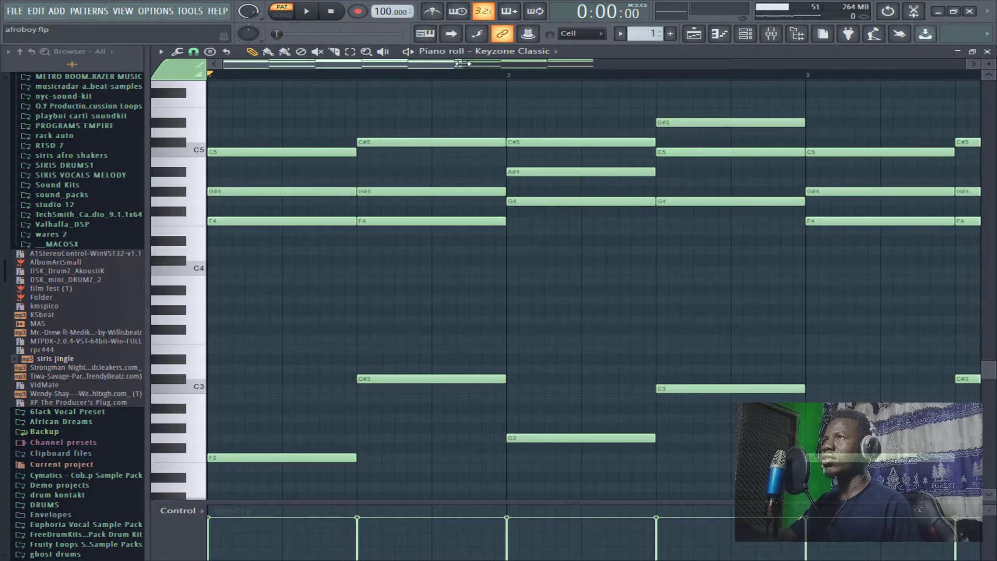
pyautogui.moveTo(462, 63); pyautogui.dragTo(953, 85)
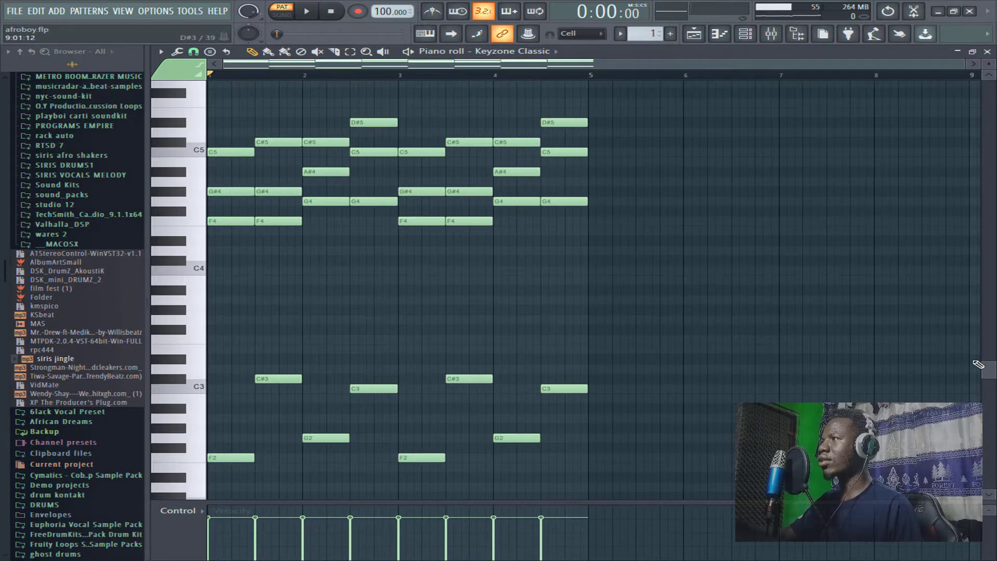
pyautogui.scroll(-2, 990, 383)
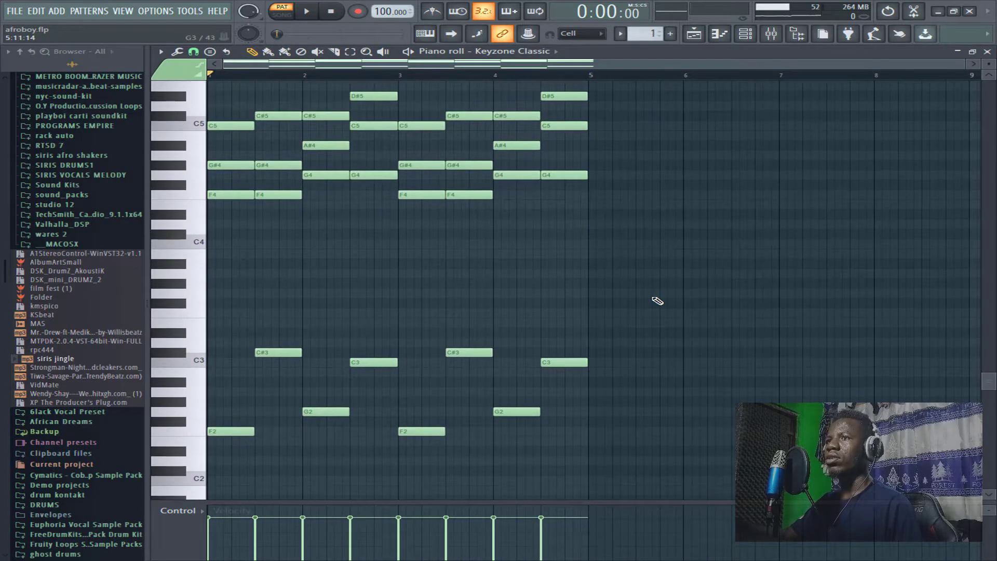
pyautogui.click(308, 12)
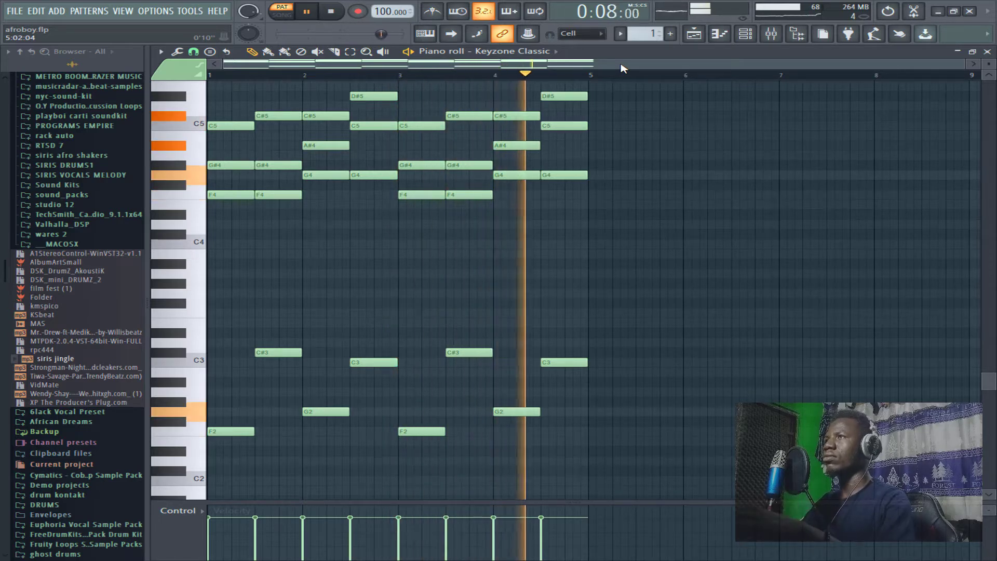
pyautogui.press('space')
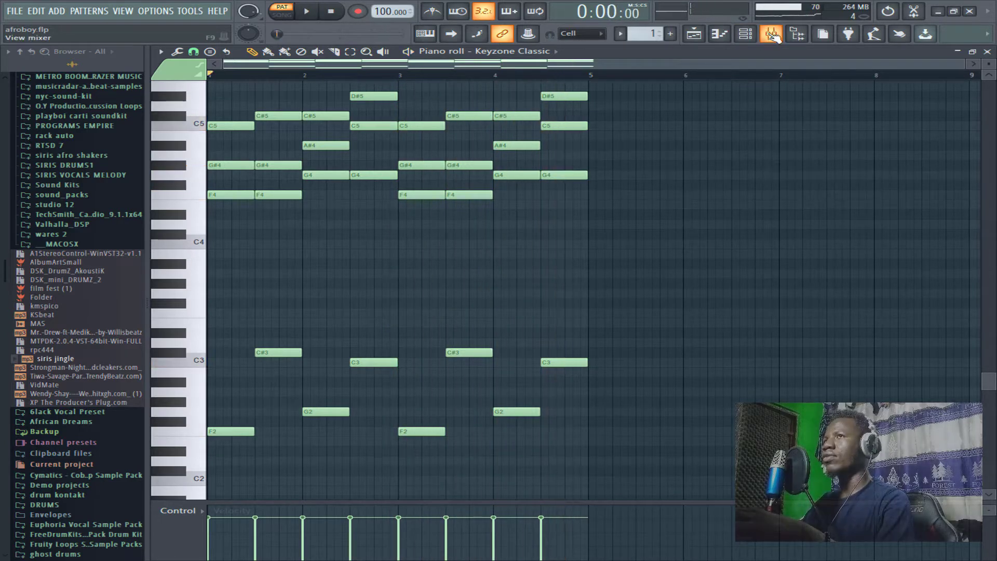
# - Compare the Keyzone Classic mixer track with its Fruity parametric EQ 2 bypassed and enabled during playback, ending back at the playlist
pyautogui.click(771, 34)
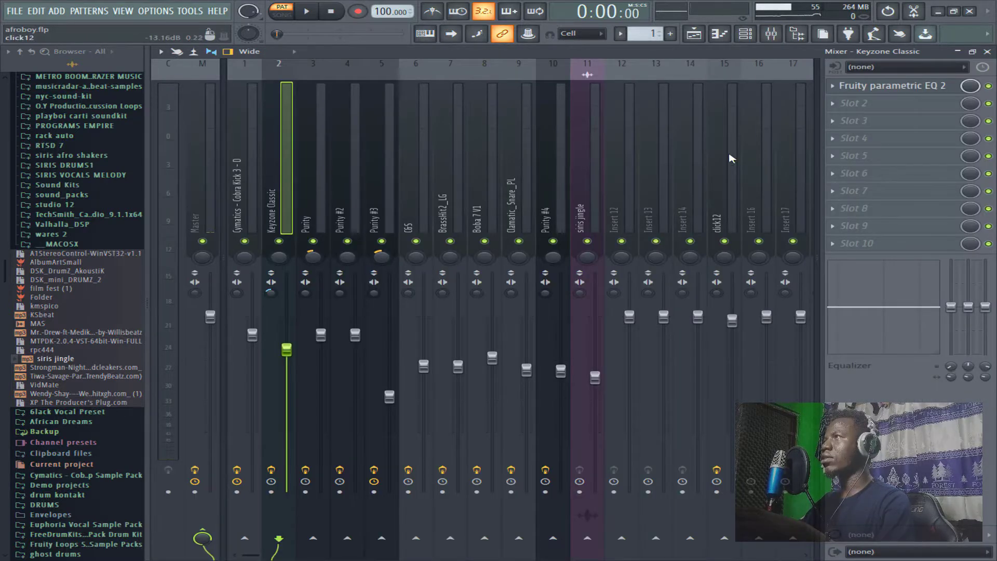
pyautogui.click(916, 88)
pyautogui.moveTo(509, 165); pyautogui.dragTo(635, 176)
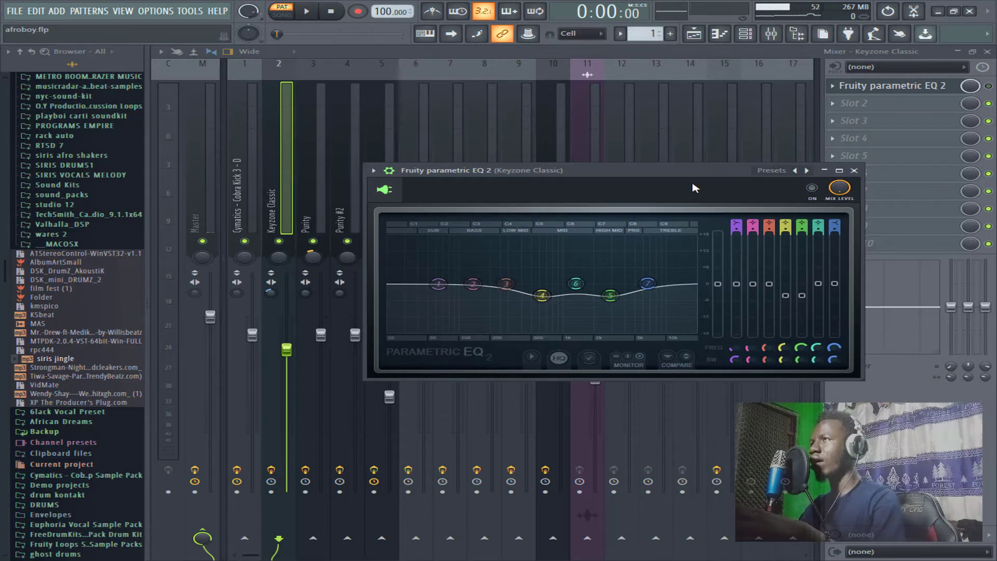
pyautogui.press('space')
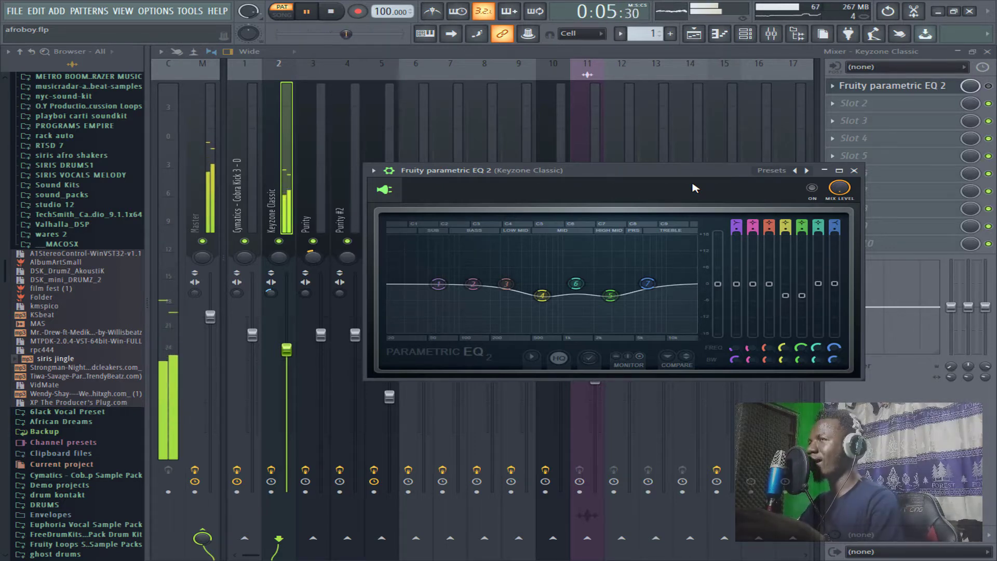
pyautogui.click(814, 188)
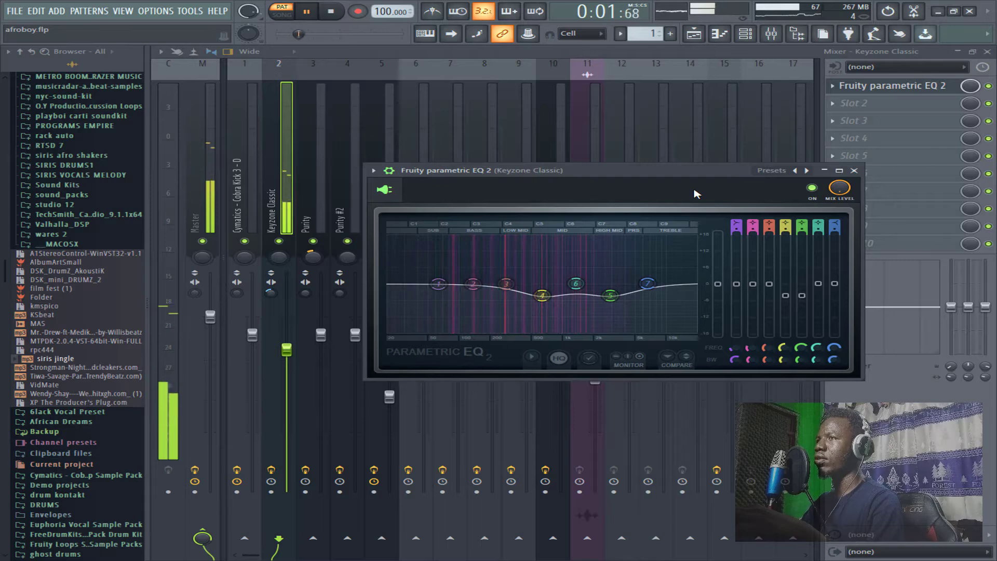
pyautogui.click(856, 171)
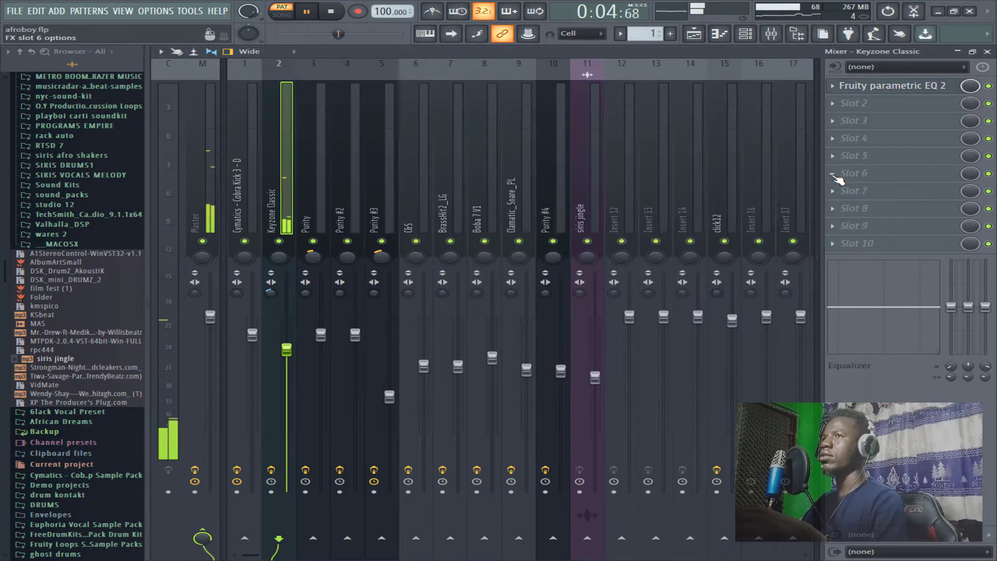
pyautogui.click(988, 52)
pyautogui.click(987, 52)
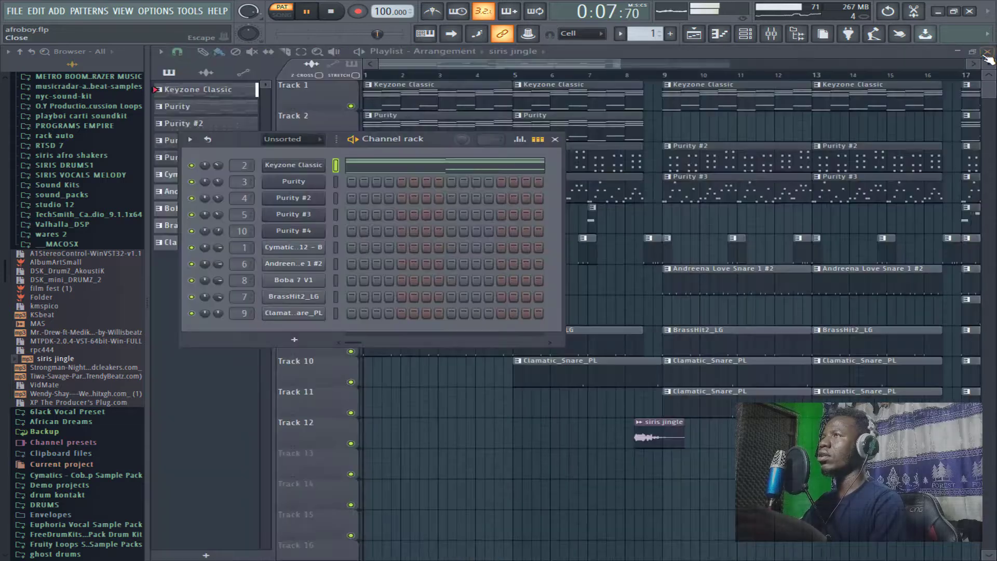
pyautogui.click(574, 67)
pyautogui.press('space')
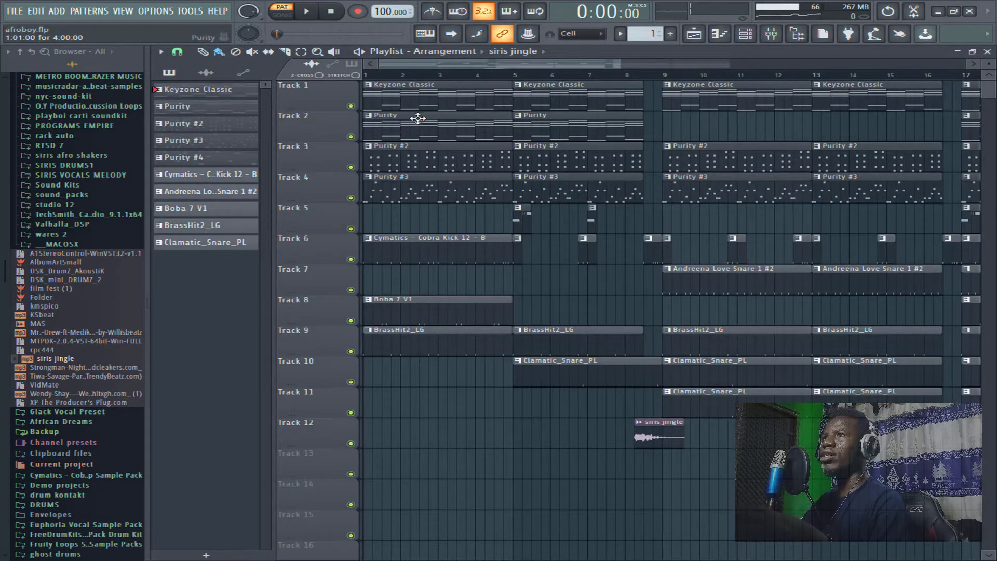
# - Check the Purity channel's instrument preset and play its pattern with the whole note range shown in the piano roll
pyautogui.click(401, 127)
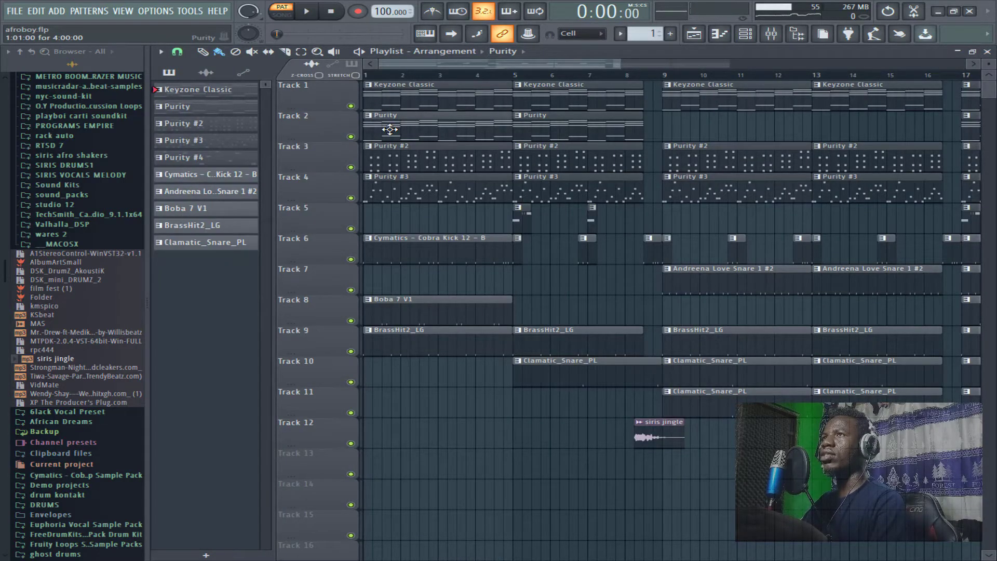
pyautogui.click(745, 34)
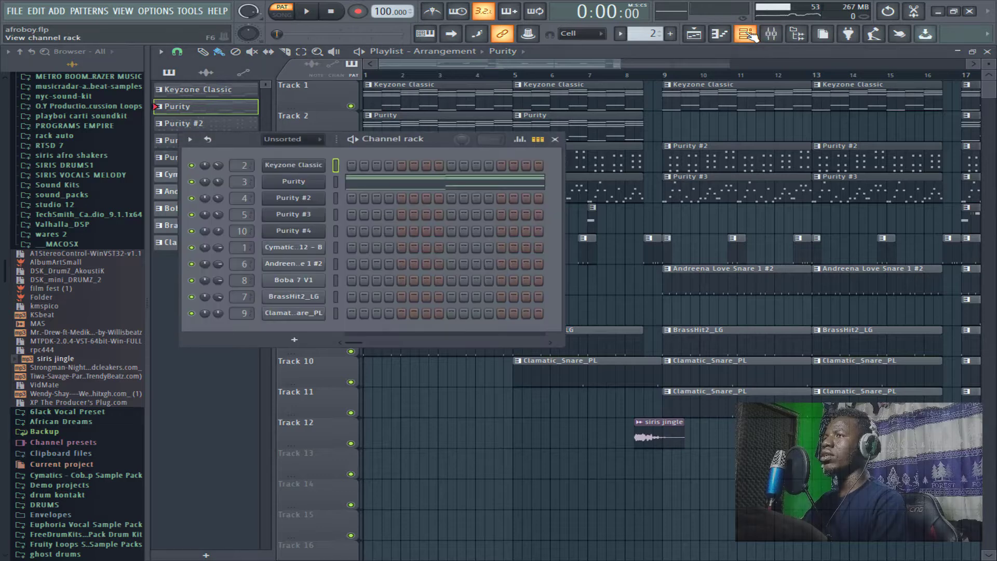
pyautogui.click(294, 182)
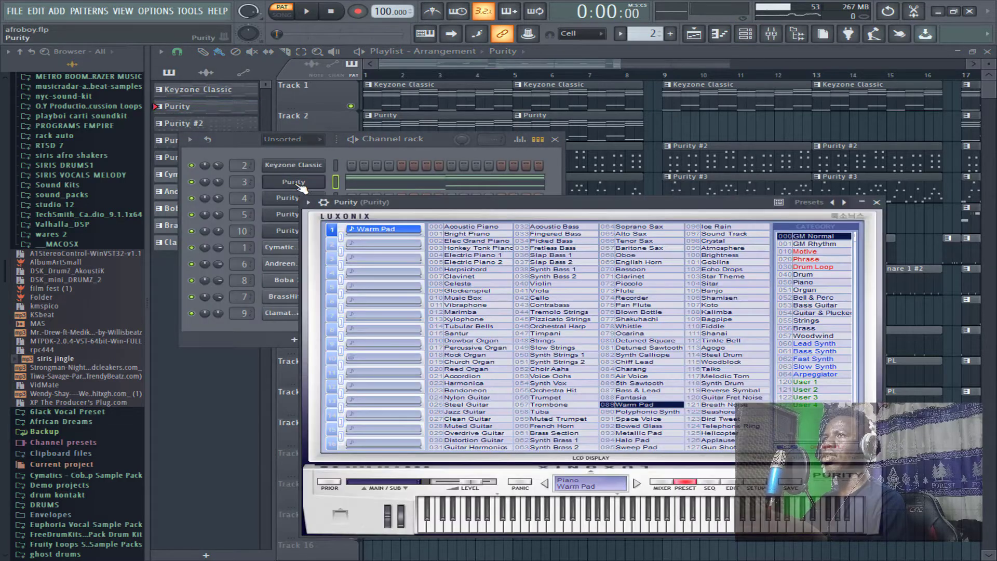
pyautogui.click(877, 203)
pyautogui.click(474, 181)
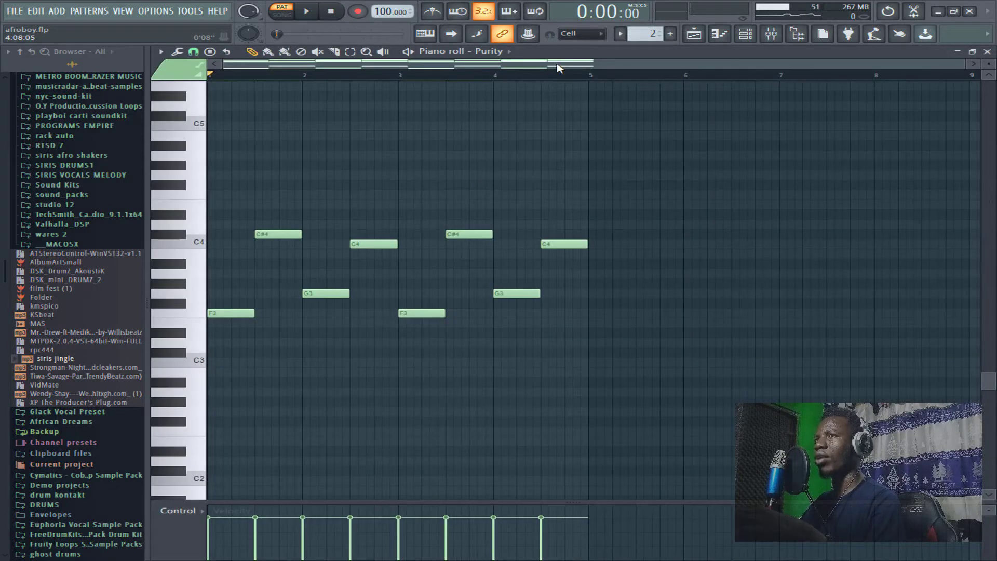
pyautogui.moveTo(991, 382); pyautogui.dragTo(990, 322)
pyautogui.scroll(-1, 992, 327)
pyautogui.press('space')
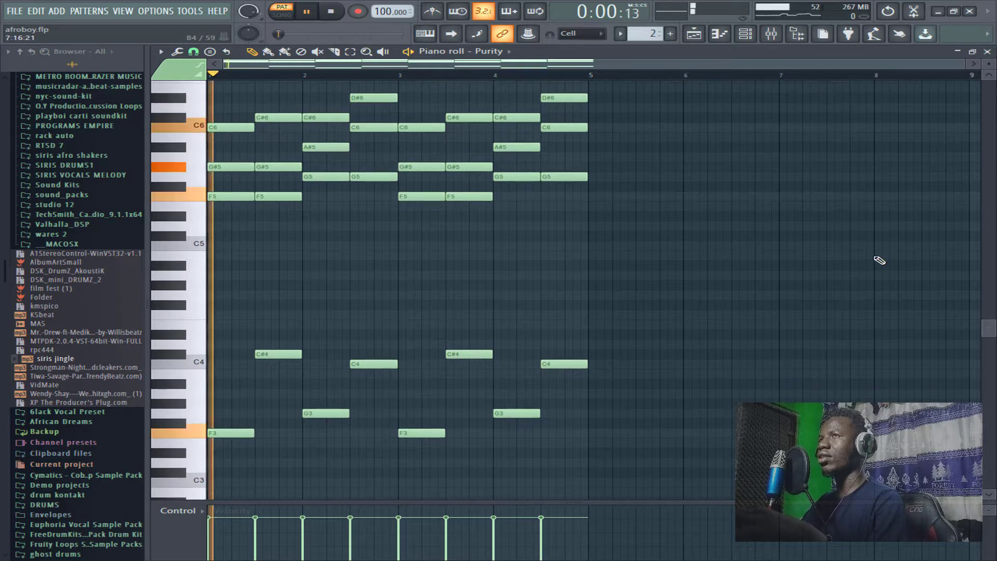
# - Compare the Purity mixer track with its Fruity parametric EQ 2 bypassed and enabled during playback
pyautogui.click(771, 34)
pyautogui.press('space')
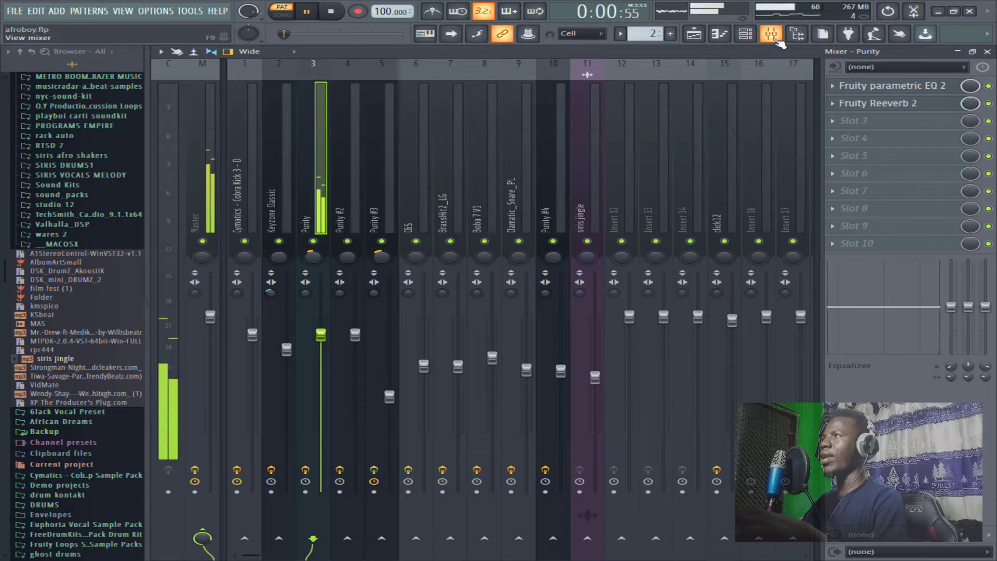
pyautogui.click(933, 87)
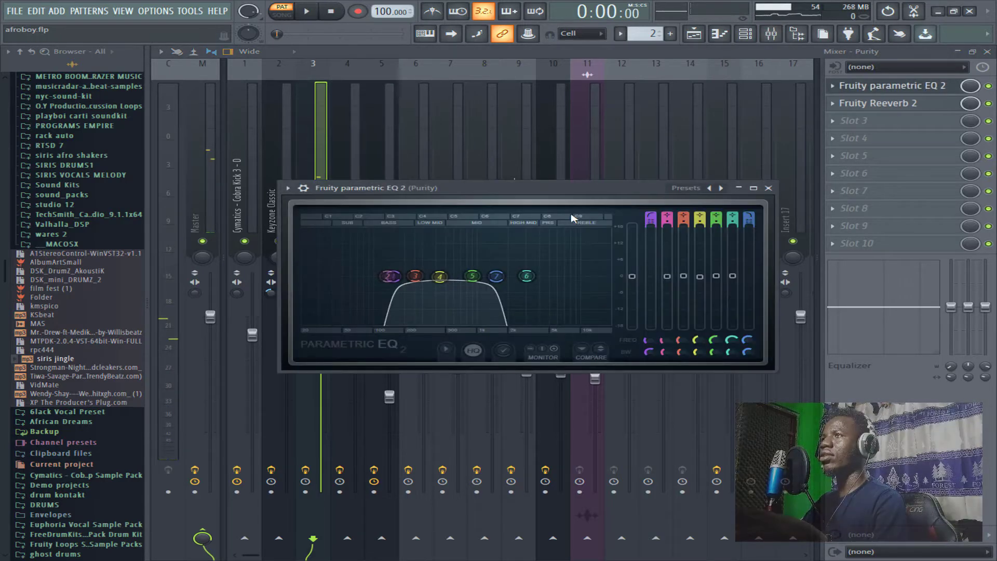
pyautogui.click(303, 187)
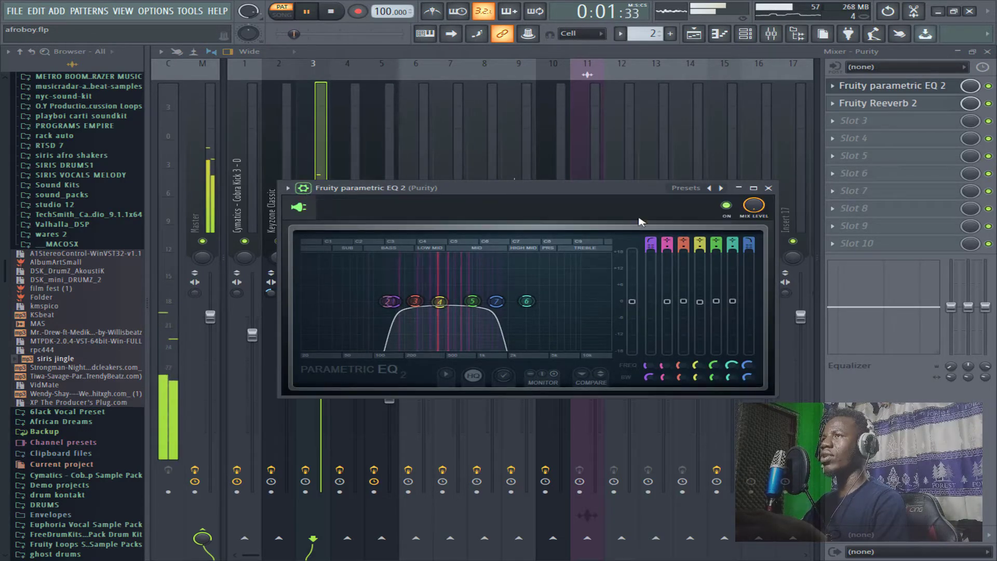
pyautogui.press('space')
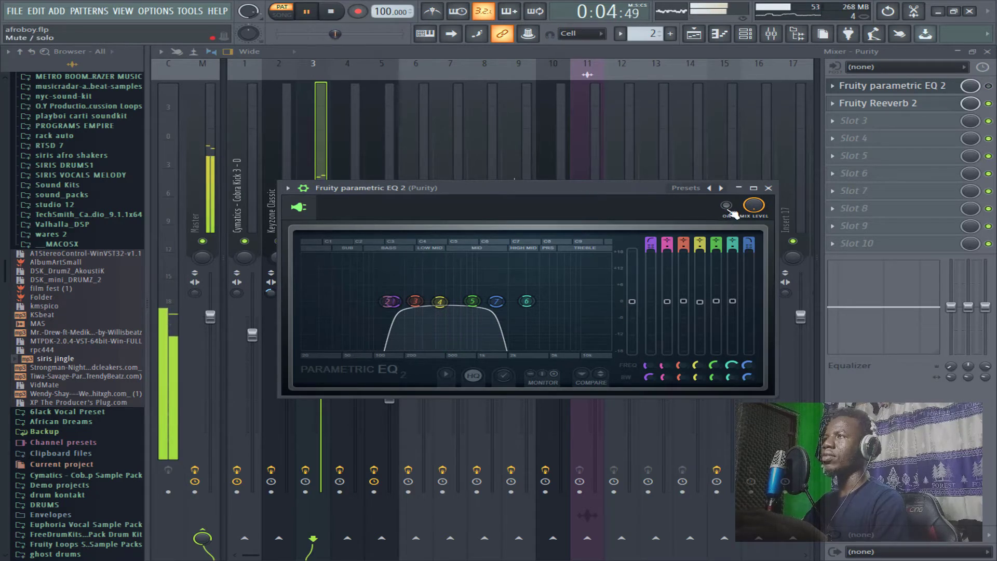
pyautogui.press('space')
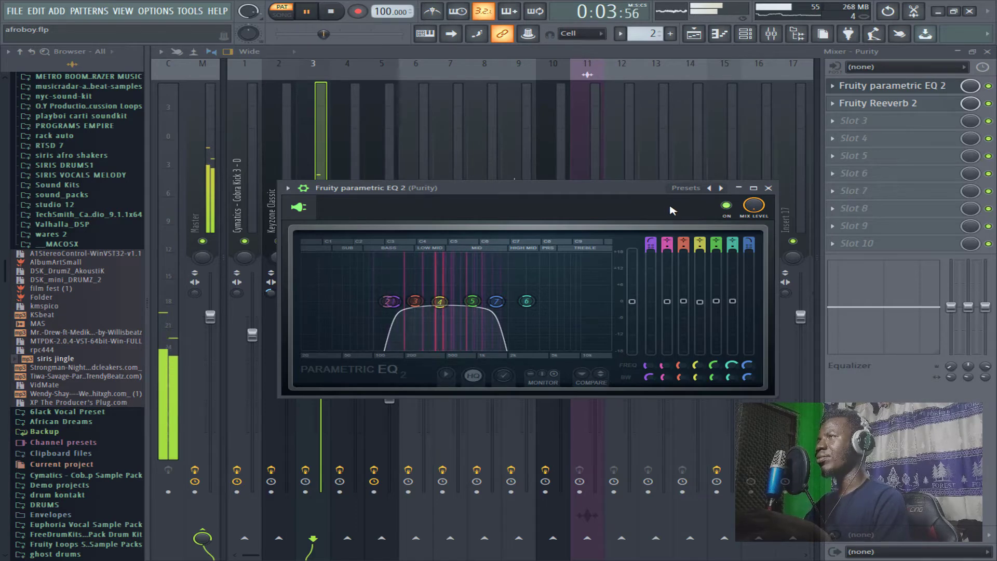
pyautogui.click(769, 188)
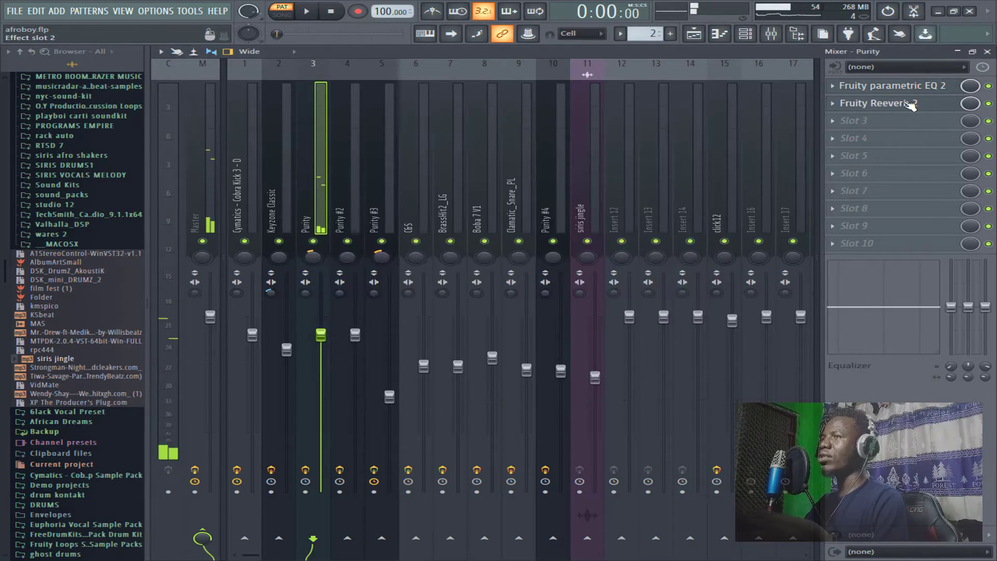
# - Compare the Purity track with its Fruity Reeverb 2 bypassed and enabled during playback, ending back at the playlist
pyautogui.click(877, 103)
pyautogui.press('space')
pyautogui.click(324, 203)
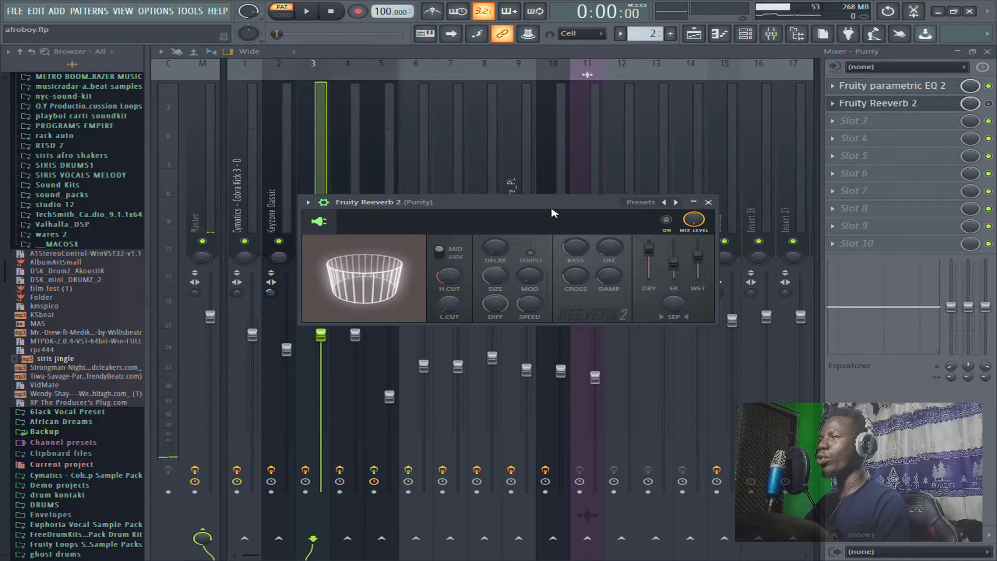
pyautogui.press('space')
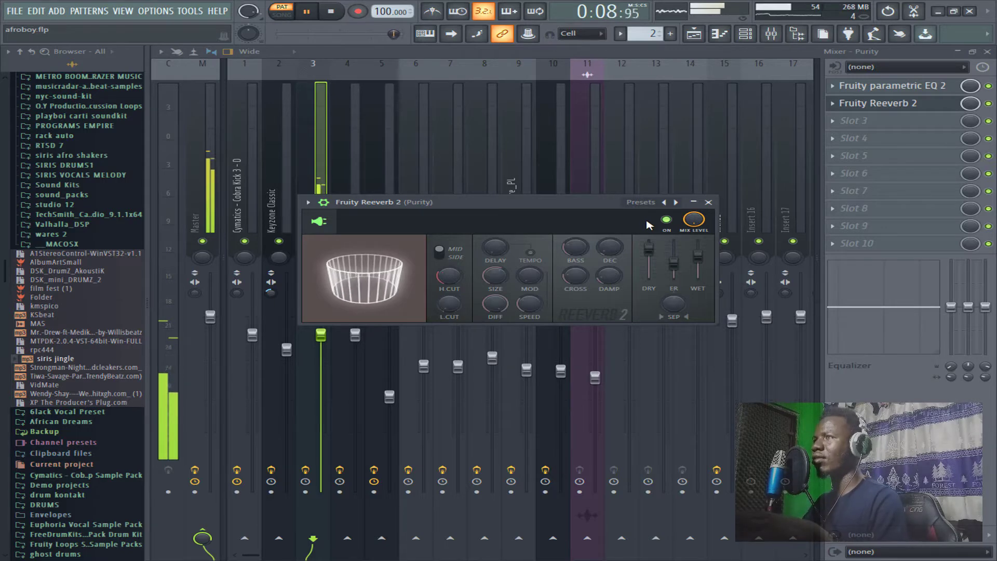
pyautogui.click(708, 202)
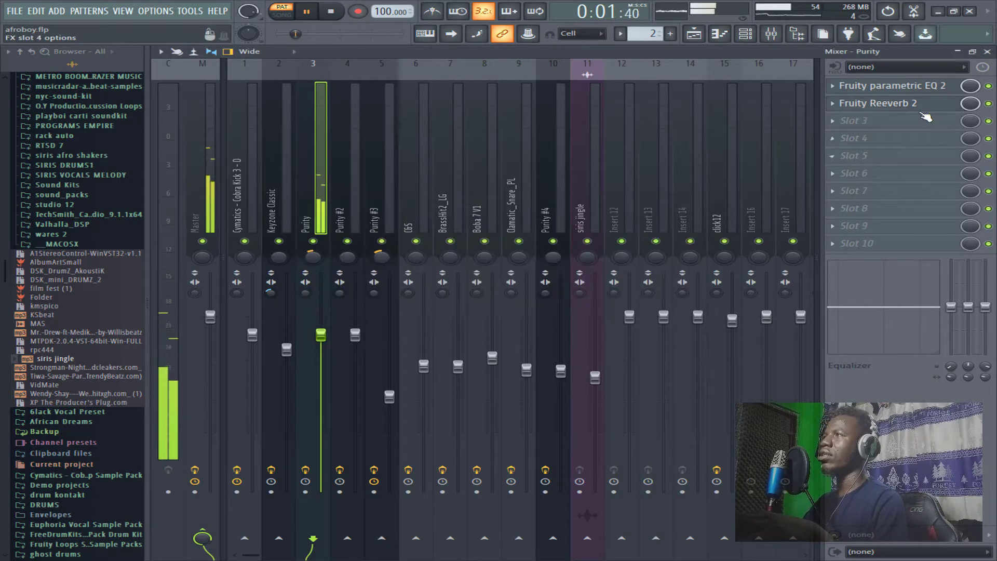
pyautogui.click(987, 53)
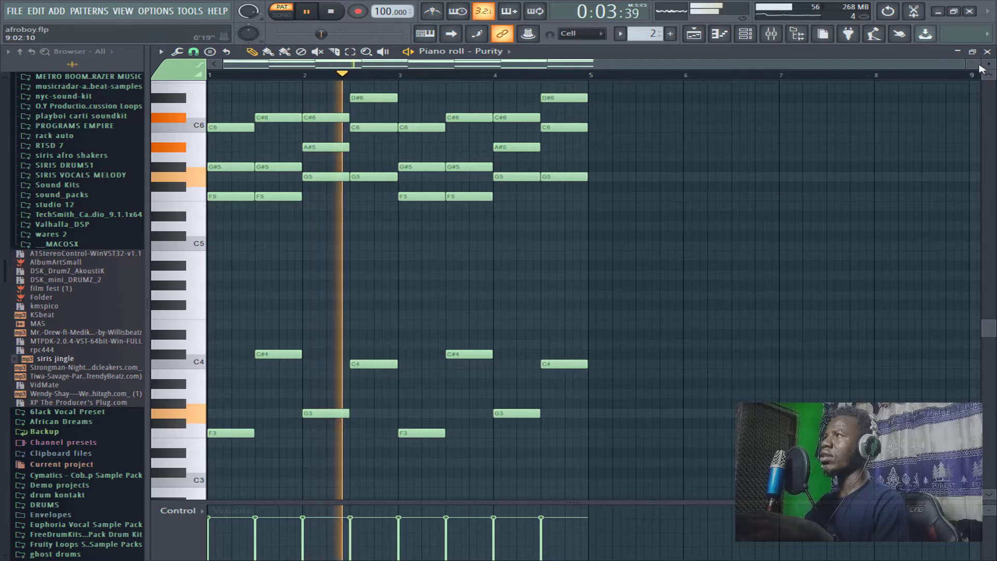
pyautogui.click(987, 52)
pyautogui.click(545, 138)
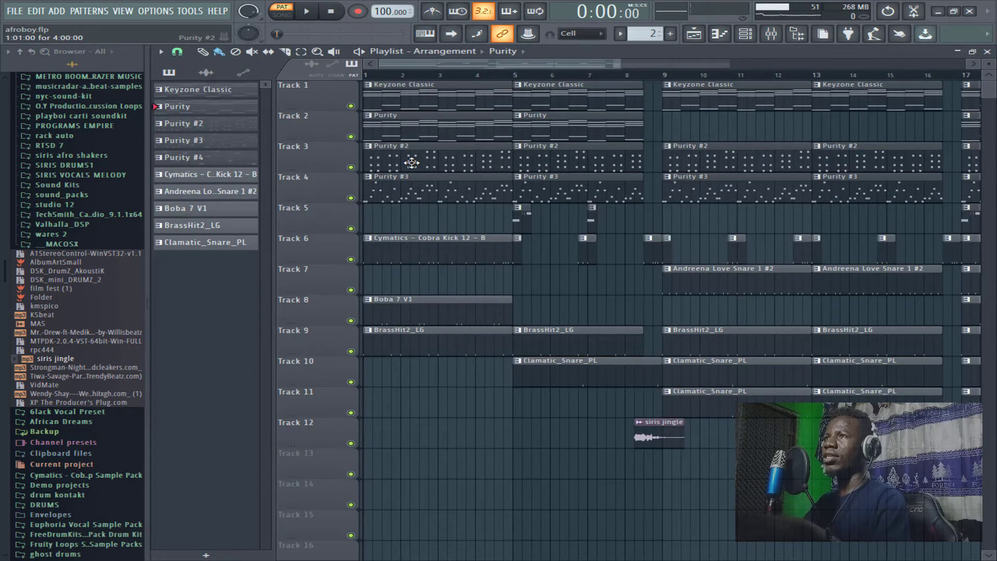
# - Check the Purity #2 channel's instrument preset and play its pattern with the notes shown in the piano roll
pyautogui.click(755, 37)
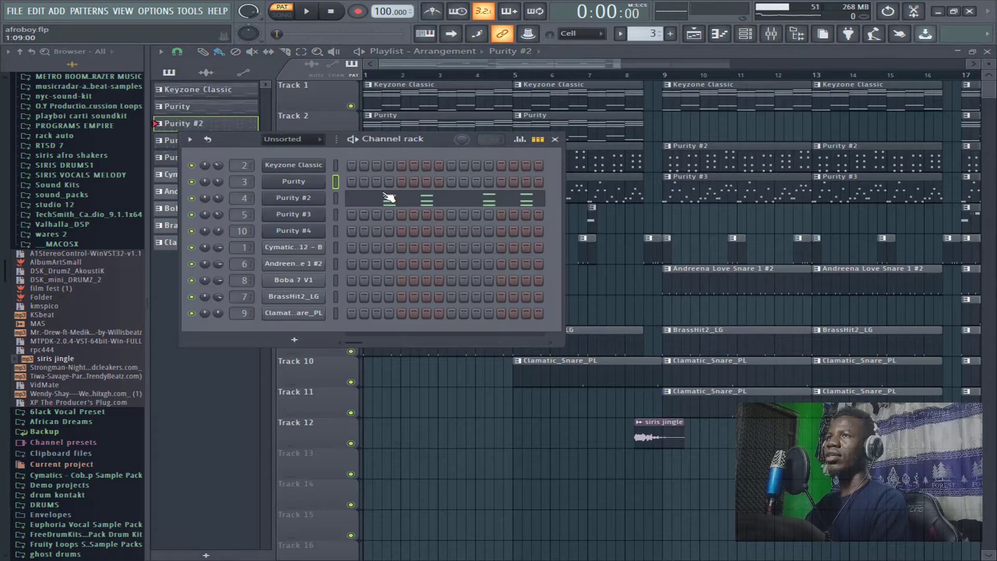
pyautogui.click(294, 198)
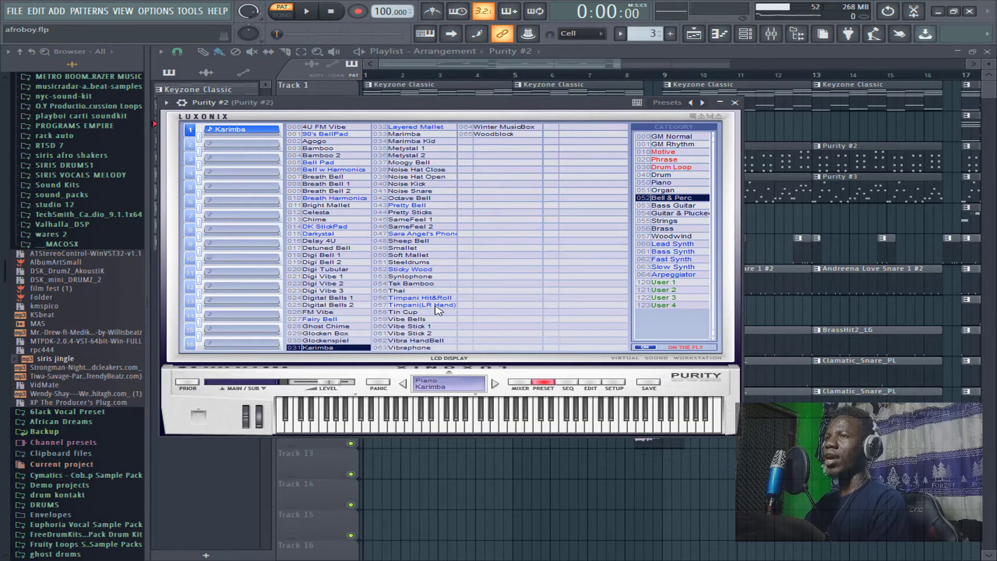
pyautogui.click(736, 102)
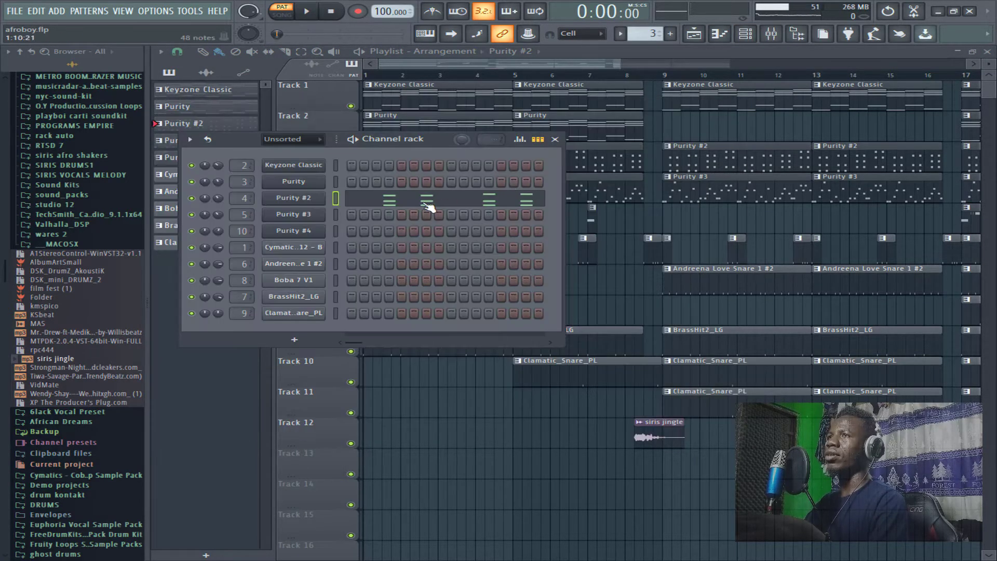
pyautogui.click(419, 205)
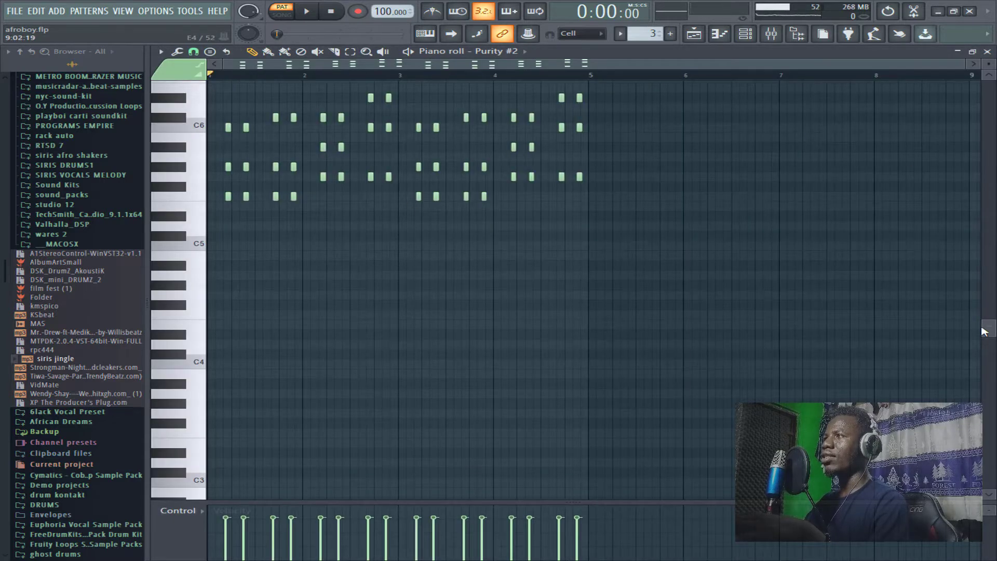
pyautogui.scroll(3, 904, 290)
pyautogui.press('space')
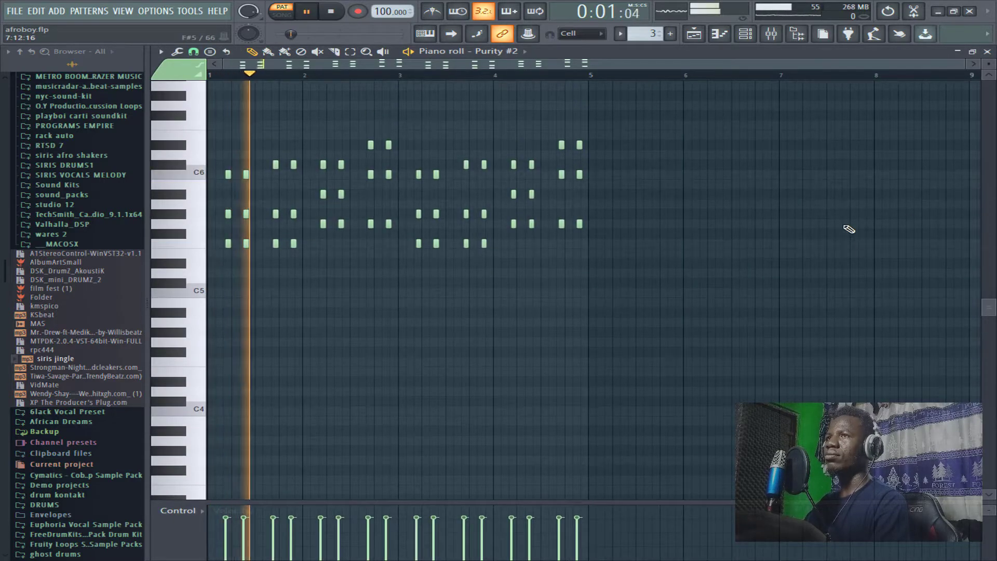
# - Inspect the Fruity parametric EQ 2 curve on the Purity #2 mixer track, ending back at the playlist with playback stopped
pyautogui.press('F9')
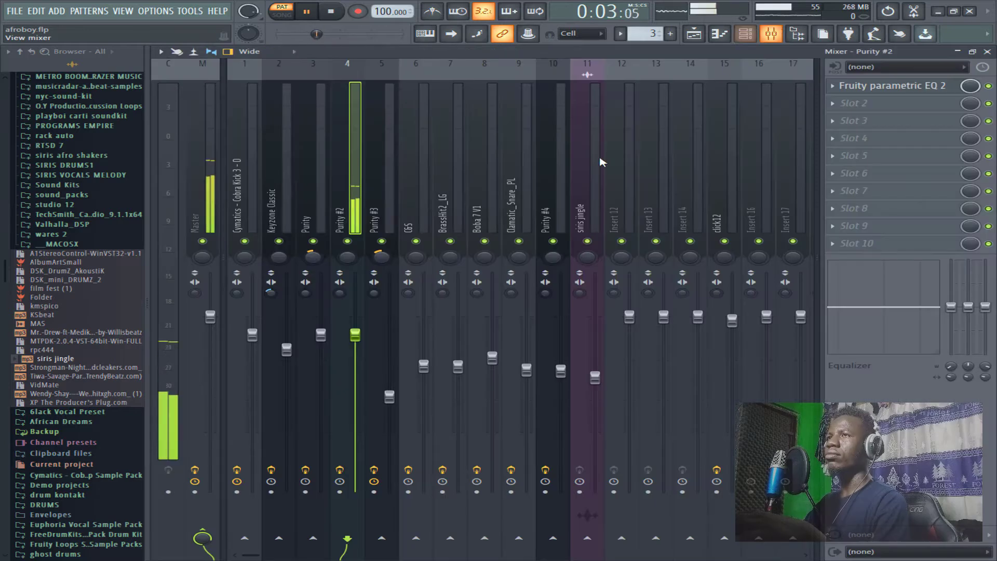
pyautogui.click(920, 88)
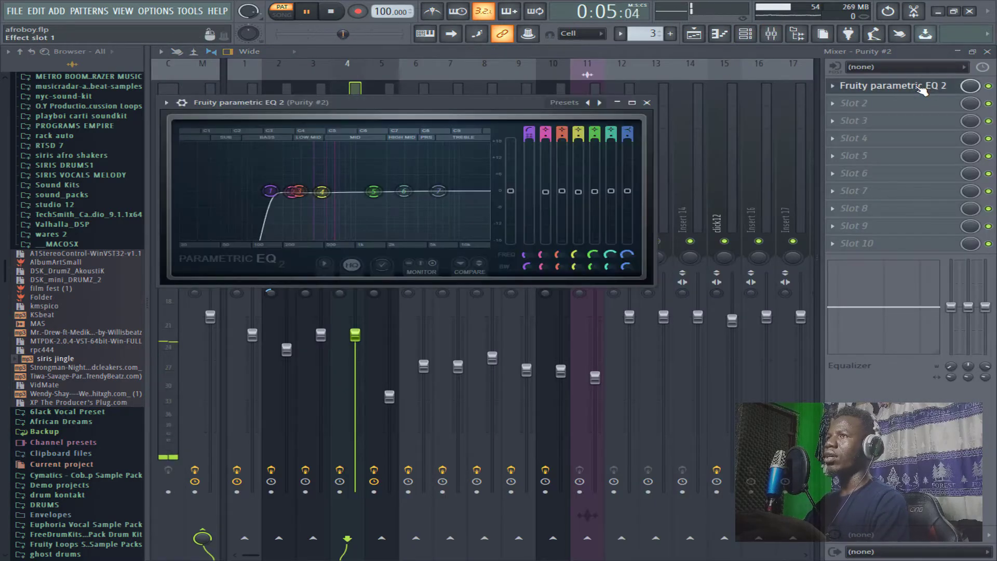
pyautogui.click(648, 104)
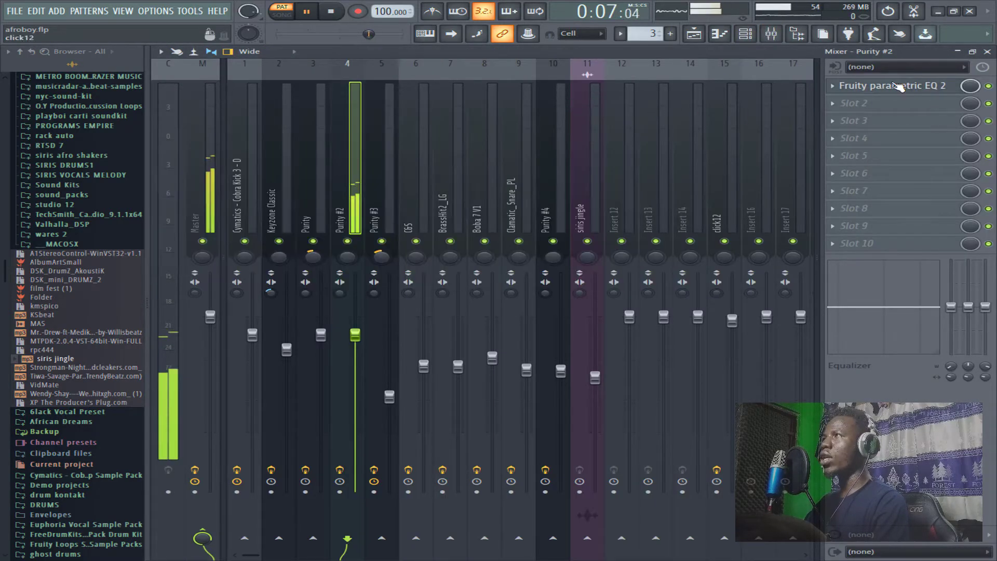
pyautogui.press('F7')
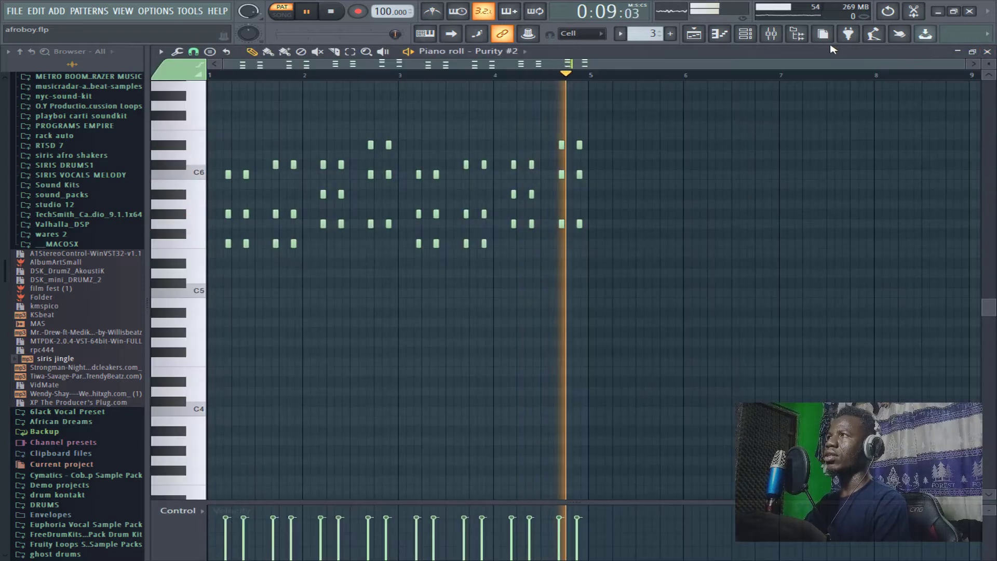
pyautogui.click(748, 36)
pyautogui.click(748, 36)
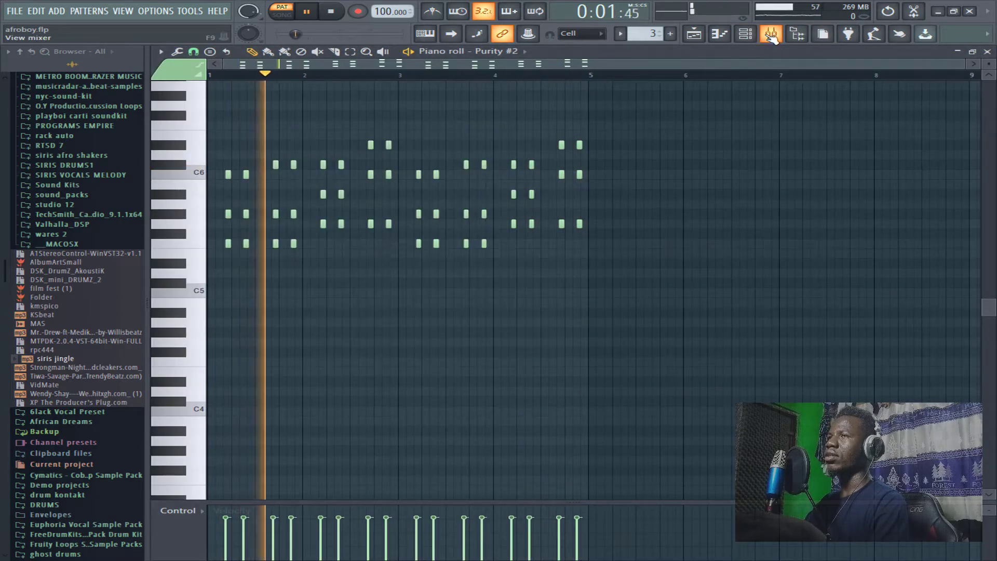
pyautogui.click(772, 36)
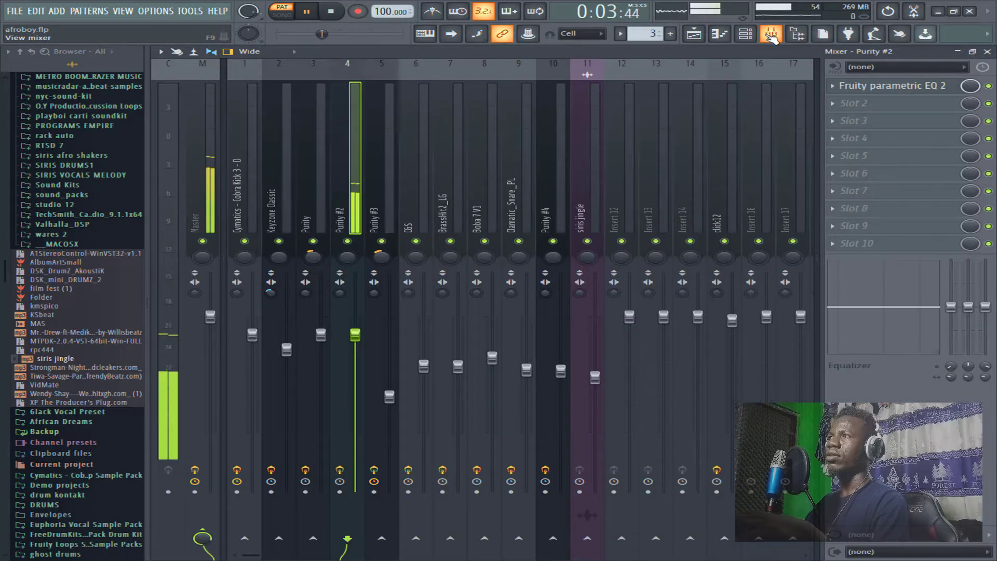
pyautogui.click(771, 36)
pyautogui.press('space')
pyautogui.click(720, 36)
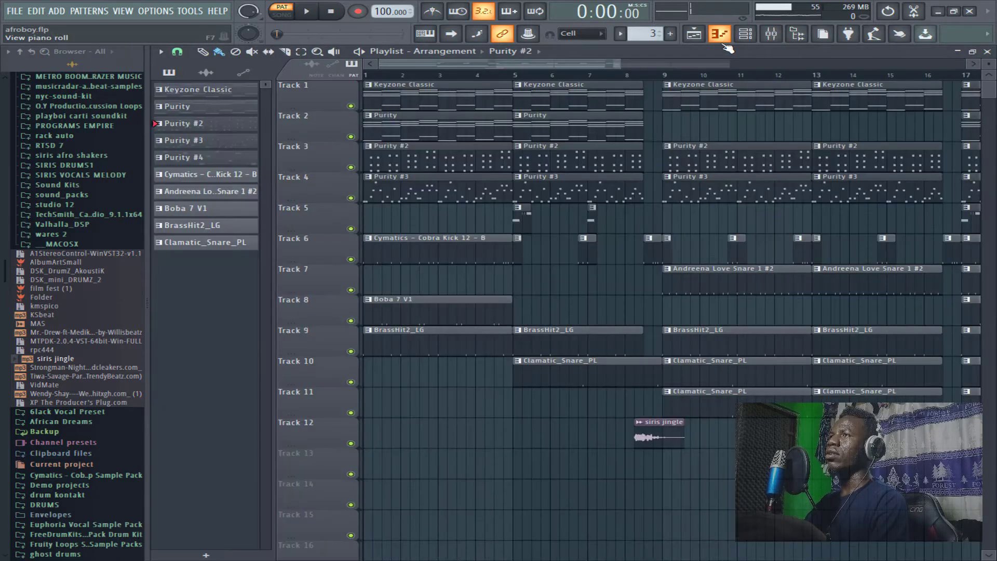
pyautogui.press('space')
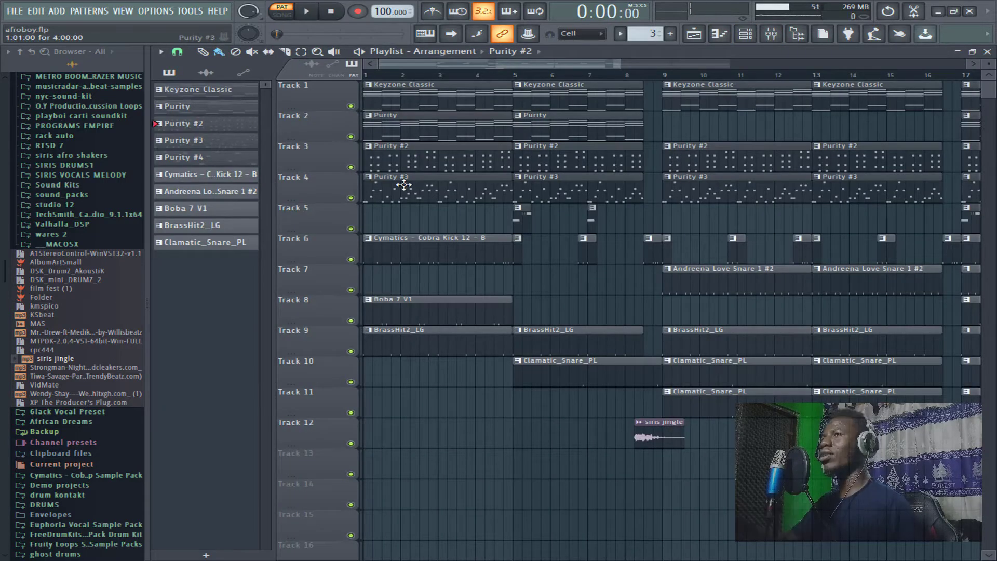
# - Check the Purity #3 channel's instrument preset and play its pattern with the notes shown in the piano roll
pyautogui.click(404, 185)
pyautogui.click(753, 39)
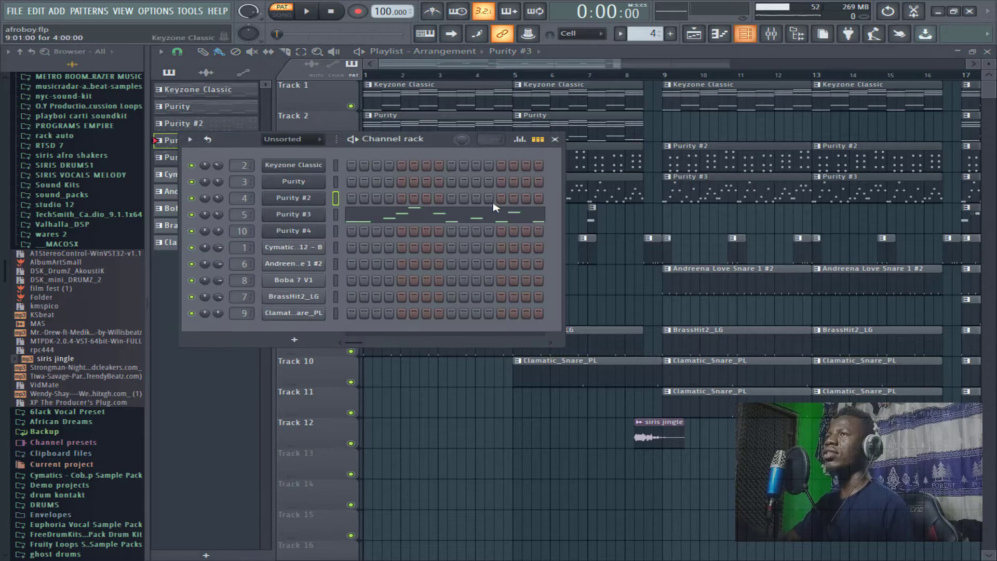
pyautogui.click(324, 217)
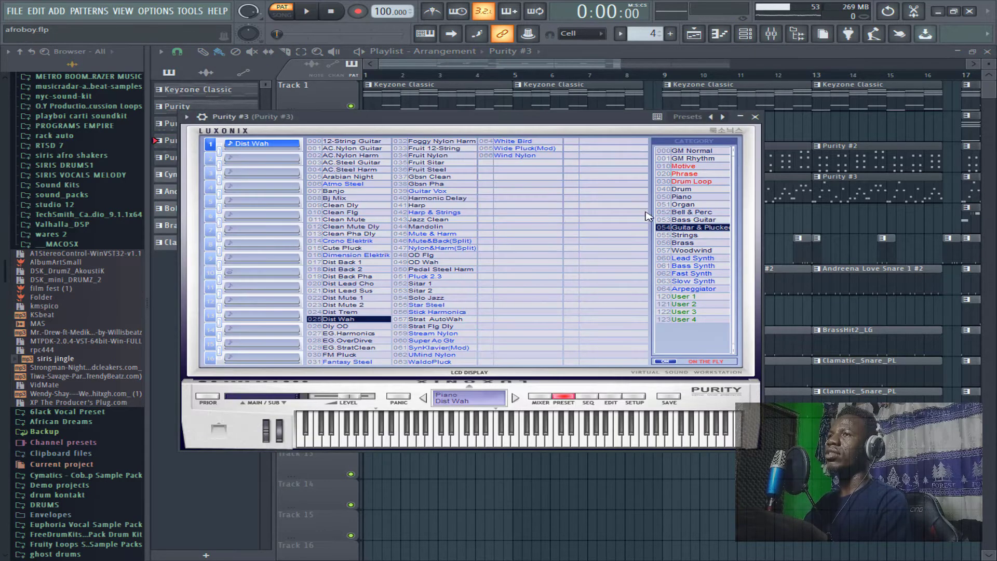
pyautogui.click(755, 117)
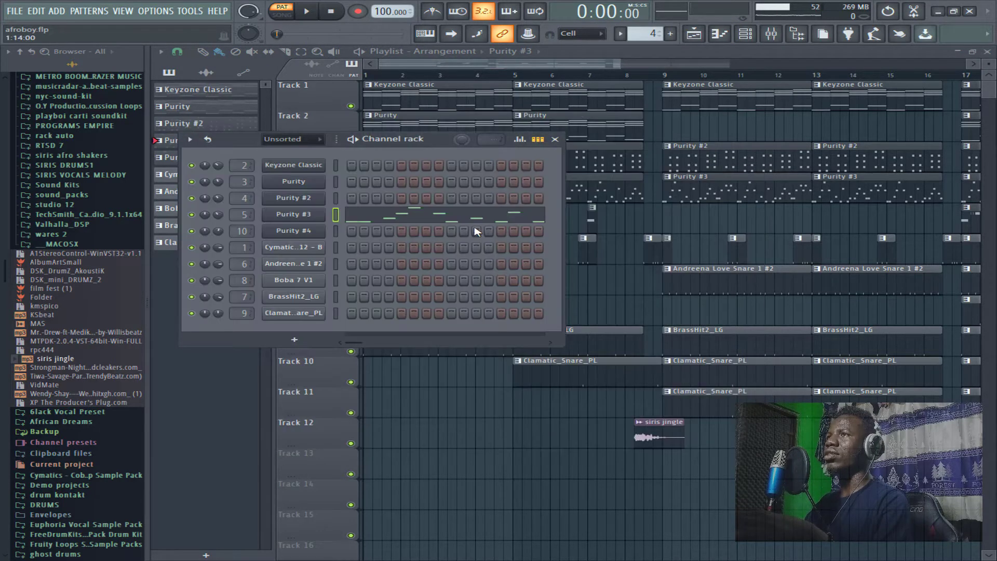
pyautogui.click(452, 218)
pyautogui.press('space')
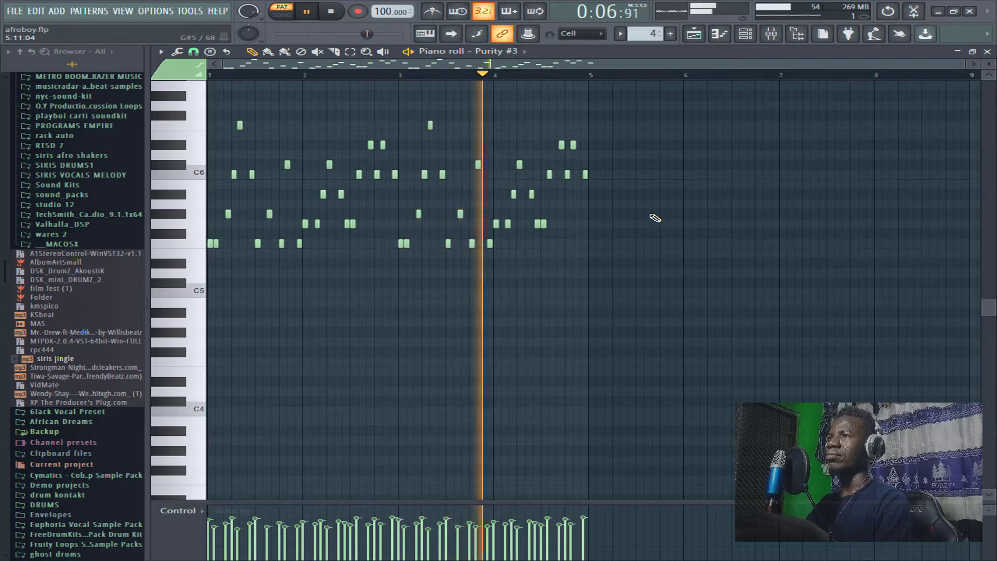
# - Inspect the Fruity parametric EQ 2 and Fruity Reeverb 2 settings on the Purity #3 mixer track during playback
pyautogui.click(774, 33)
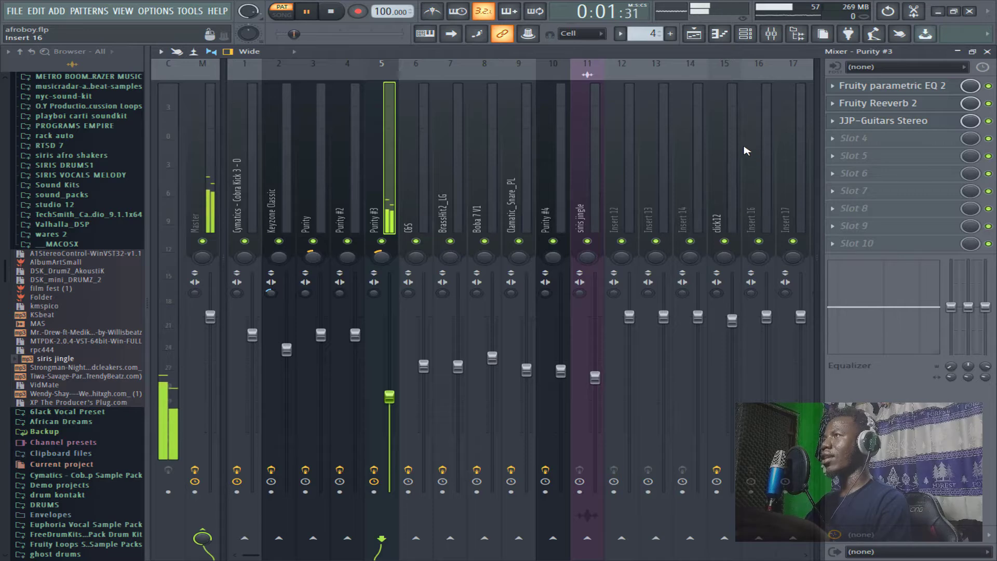
pyautogui.click(894, 86)
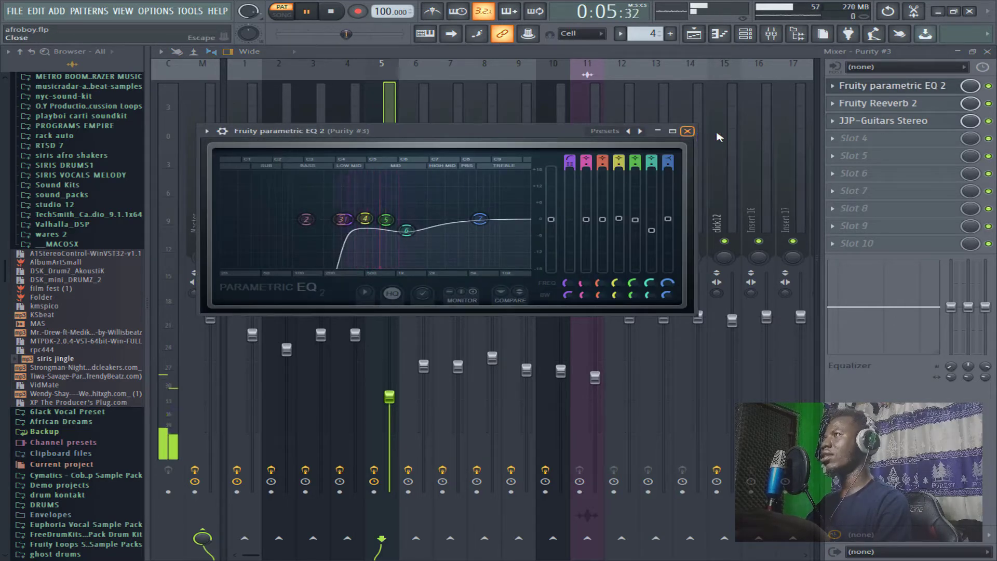
pyautogui.click(687, 131)
pyautogui.click(904, 104)
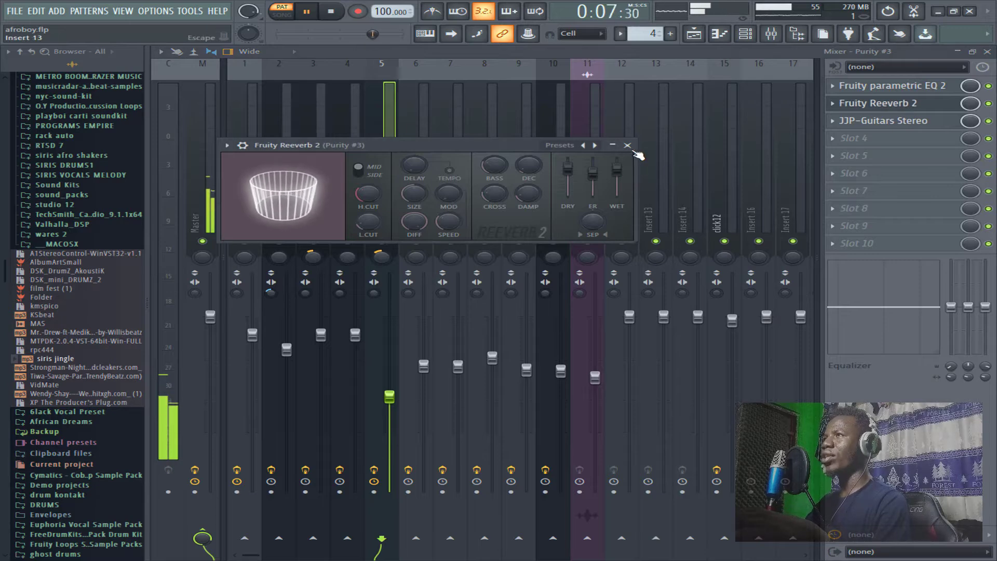
pyautogui.click(628, 146)
# - Compare the Chug and Rock types with R&B/Amb in the Purity #3 track's JJP-Guitars Stereo and look over its factory preset categories
pyautogui.click(890, 122)
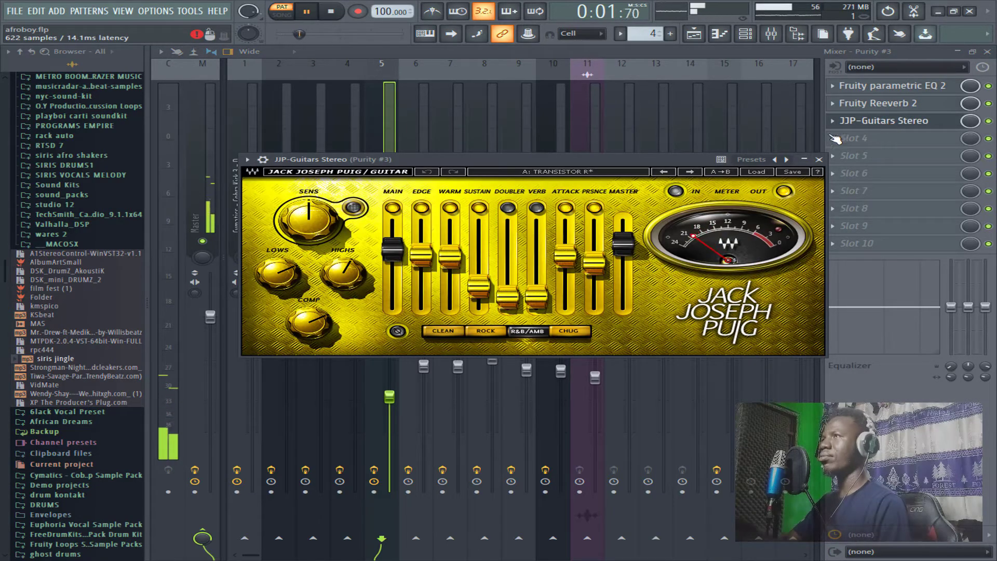
pyautogui.click(760, 172)
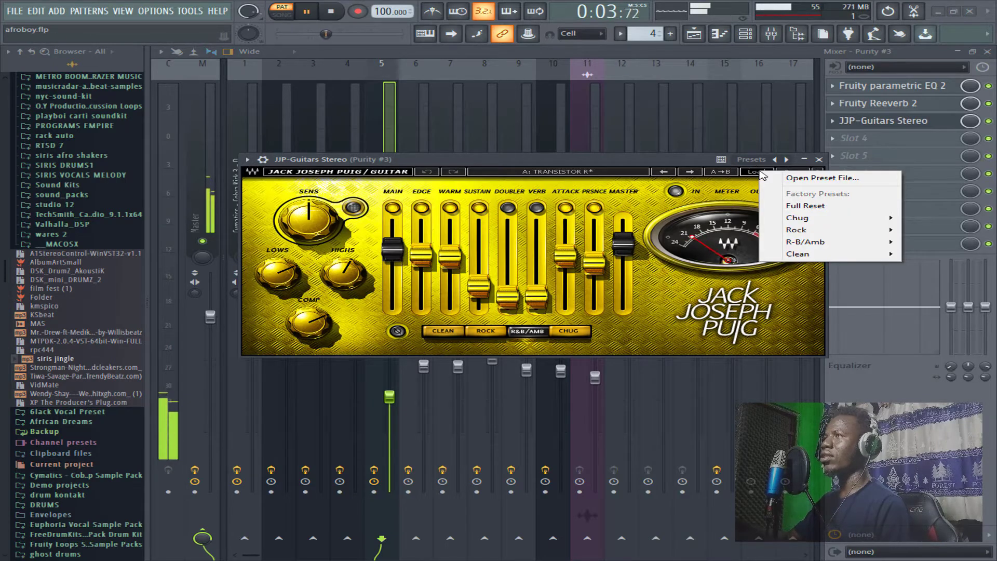
pyautogui.click(598, 243)
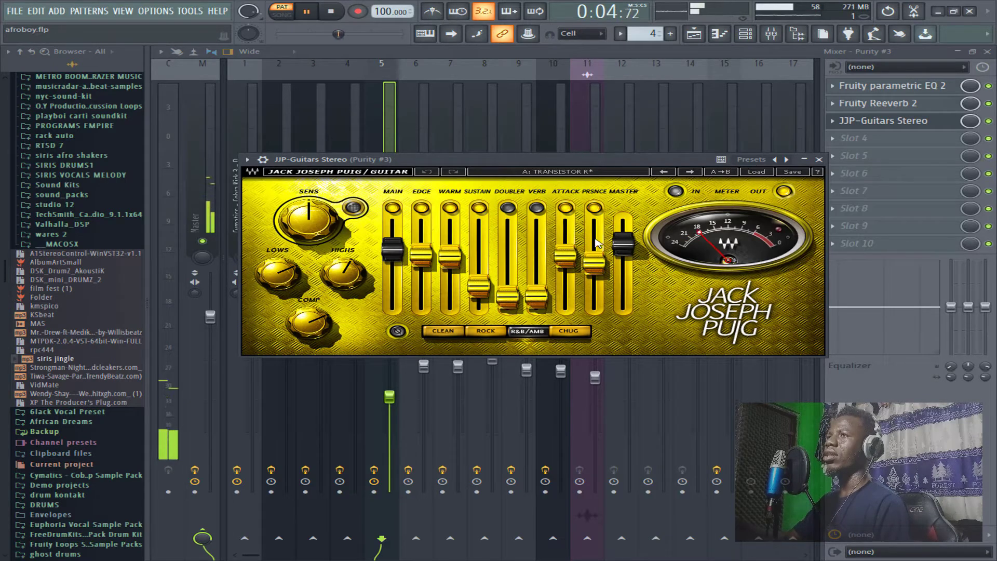
pyautogui.click(528, 332)
pyautogui.click(569, 331)
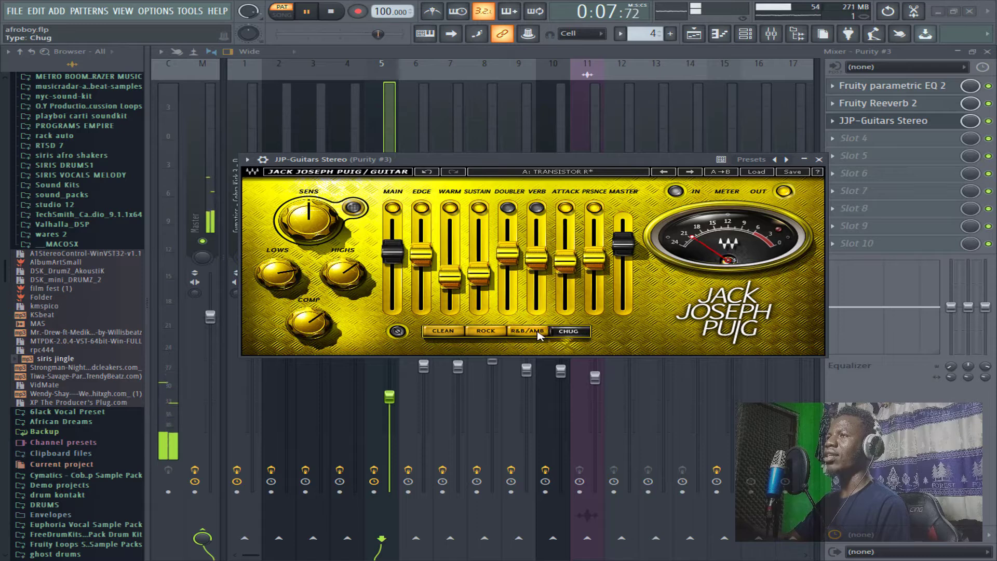
pyautogui.click(486, 332)
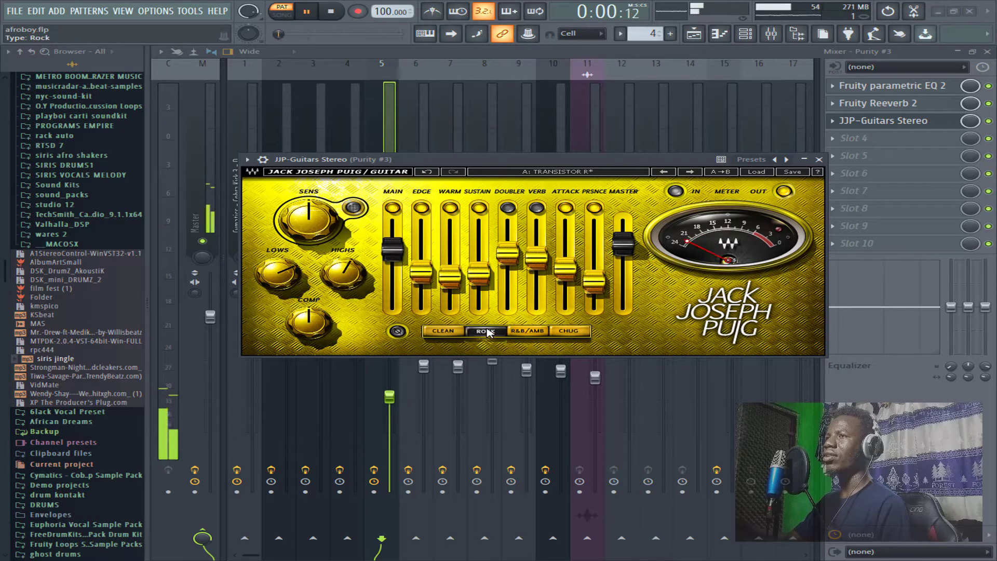
pyautogui.click(529, 332)
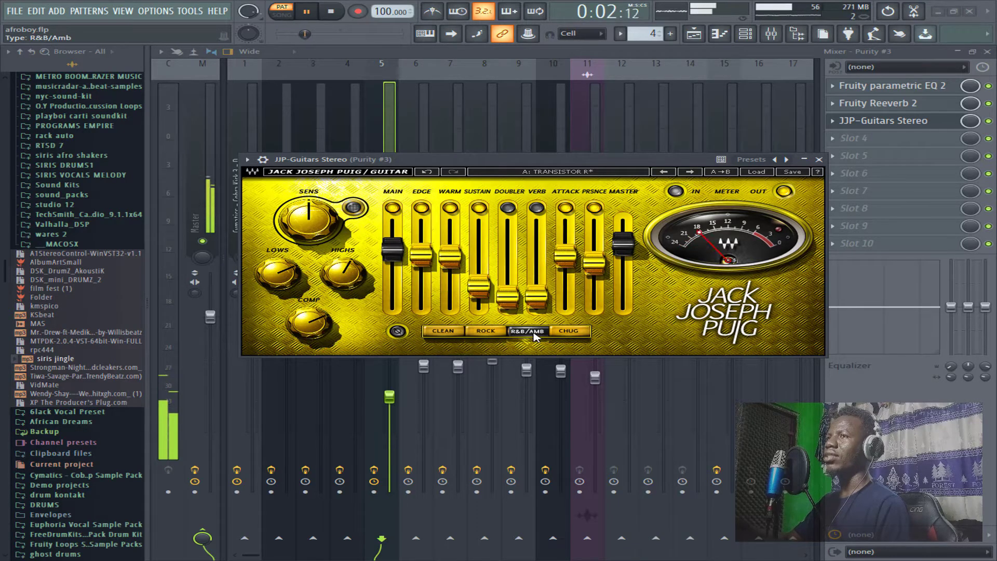
pyautogui.click(756, 174)
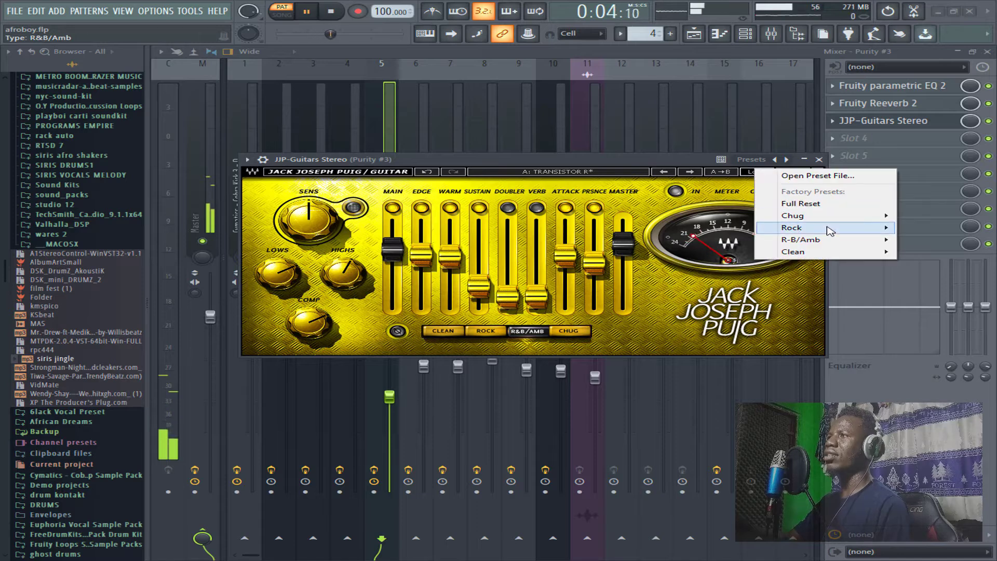
pyautogui.moveTo(826, 229)
pyautogui.click(682, 160)
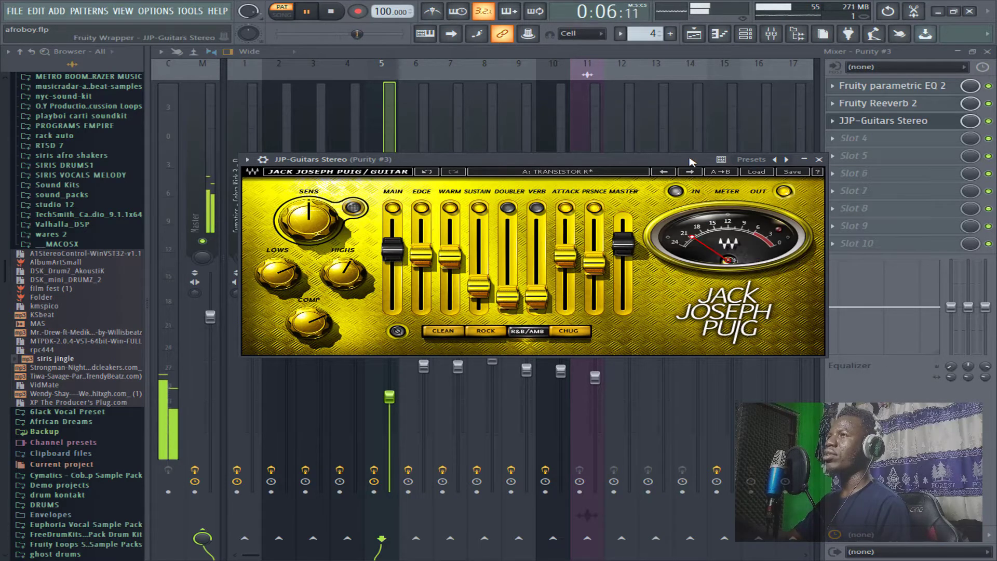
pyautogui.click(820, 160)
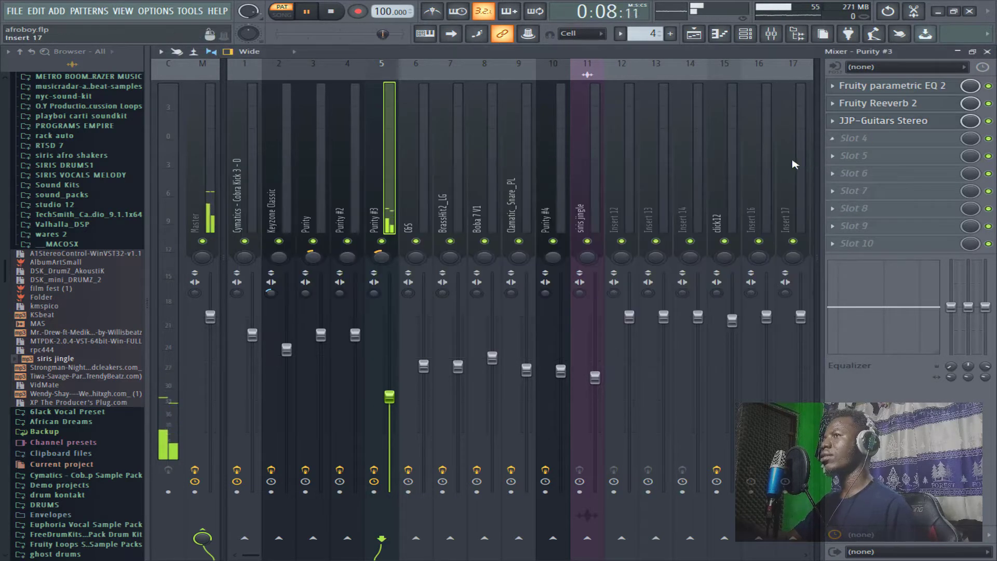
# - Close the mixer and the Purity #3 piano roll, returning to the playlist with playback stopped
pyautogui.click(988, 51)
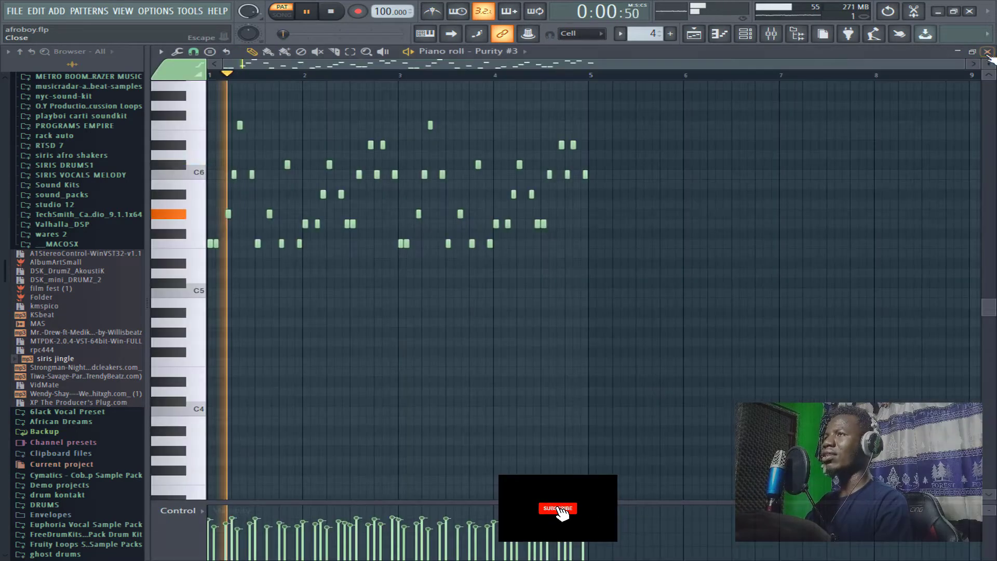
pyautogui.click(987, 52)
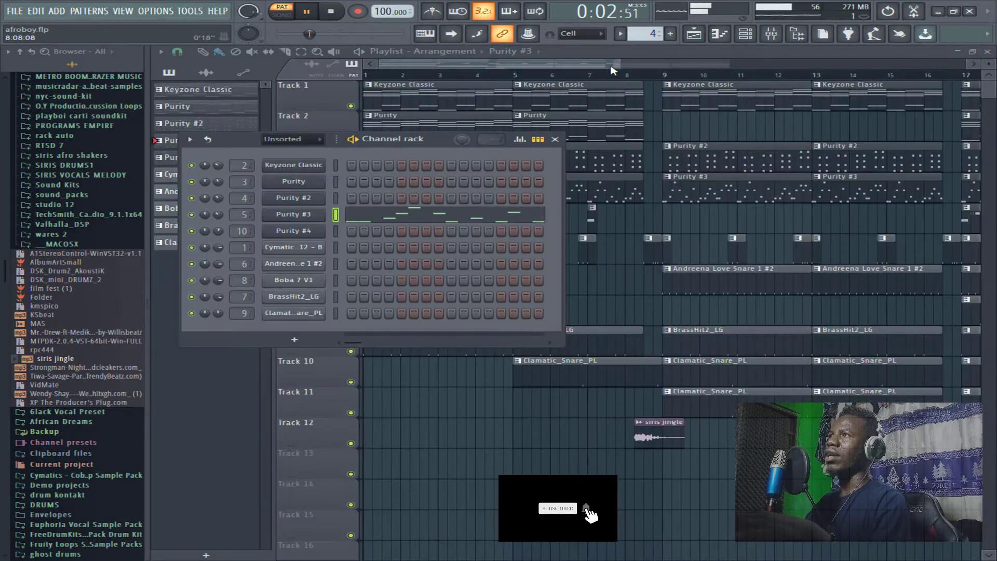
pyautogui.press('F6')
pyautogui.press('space')
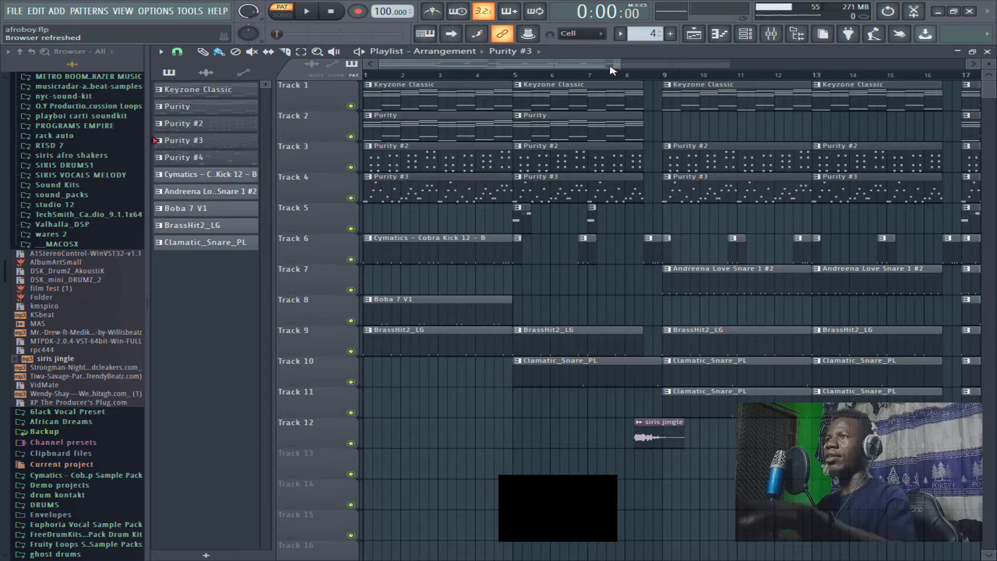
# - Select the Purity #4 pattern on playlist Track 5 and play it with its notes shown in the piano roll
pyautogui.moveTo(613, 69); pyautogui.dragTo(847, 96)
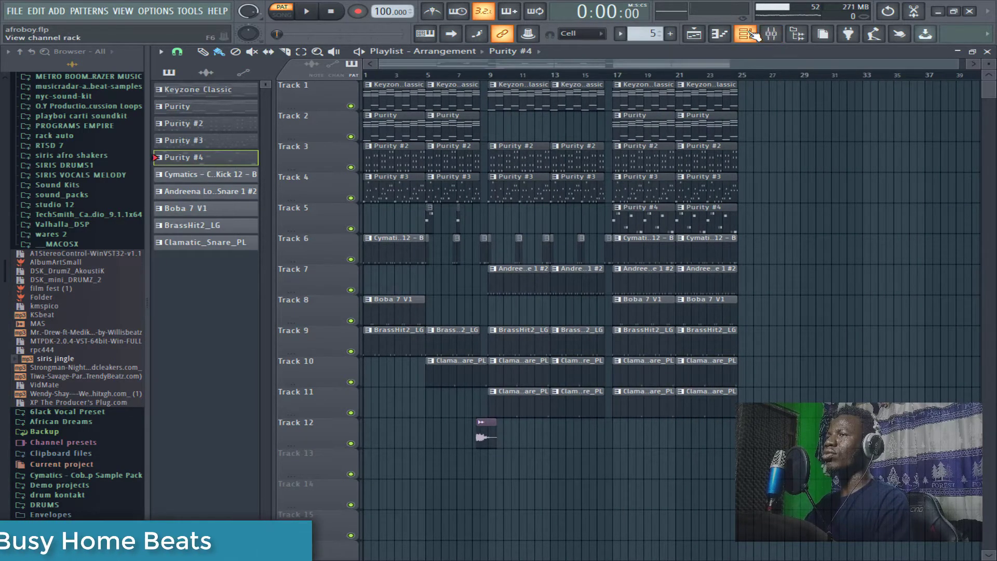
pyautogui.doubleClick(703, 226)
pyautogui.press('space')
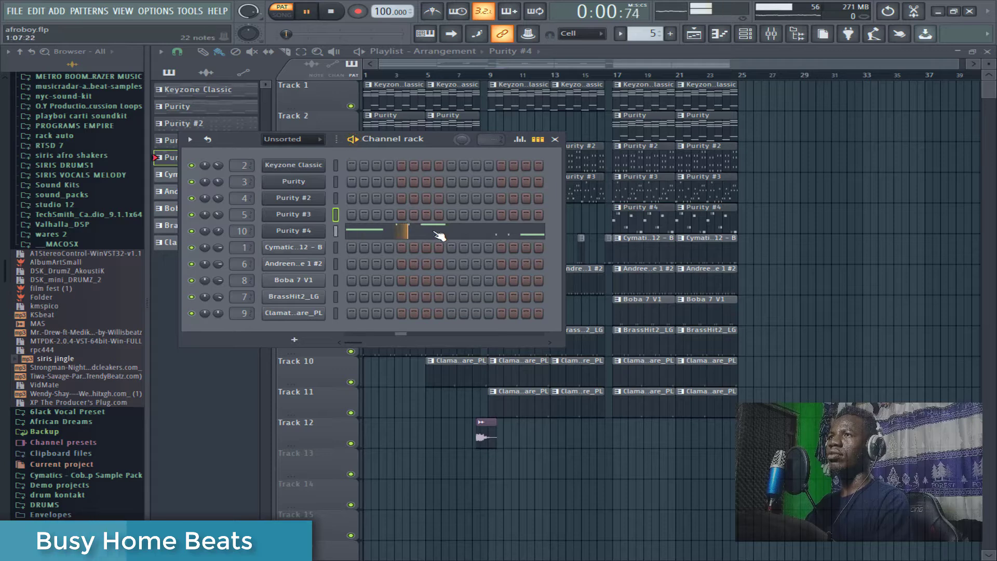
pyautogui.click(439, 231)
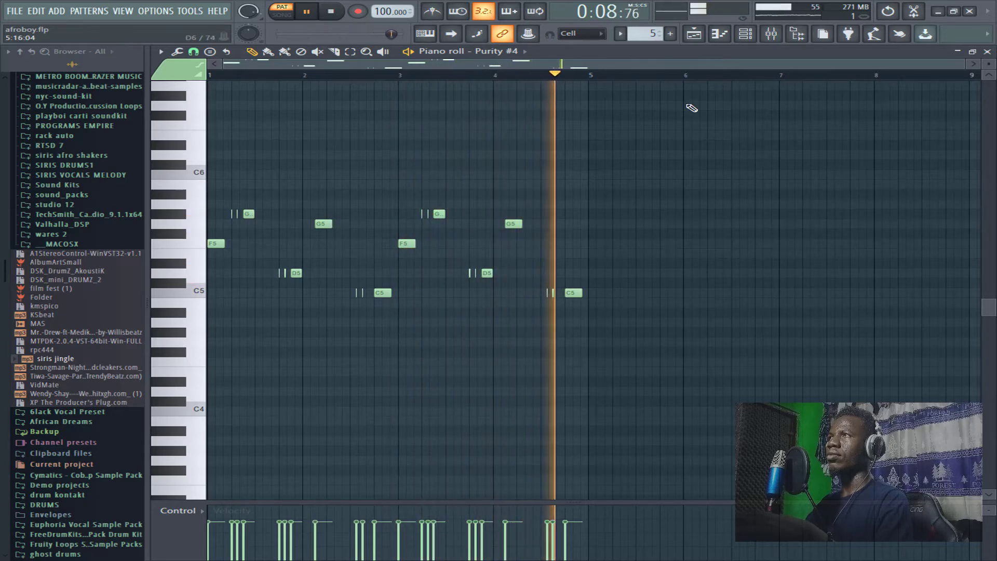
# - Check the Purity #4 channel's instrument preset while its pattern plays, closing the plug-in and channel rack when done
pyautogui.click(751, 38)
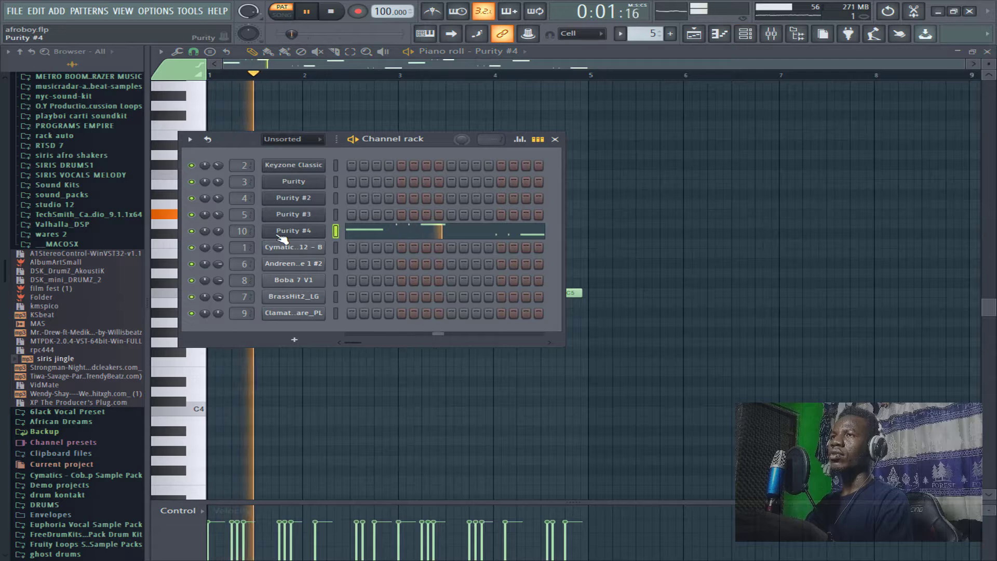
pyautogui.click(283, 232)
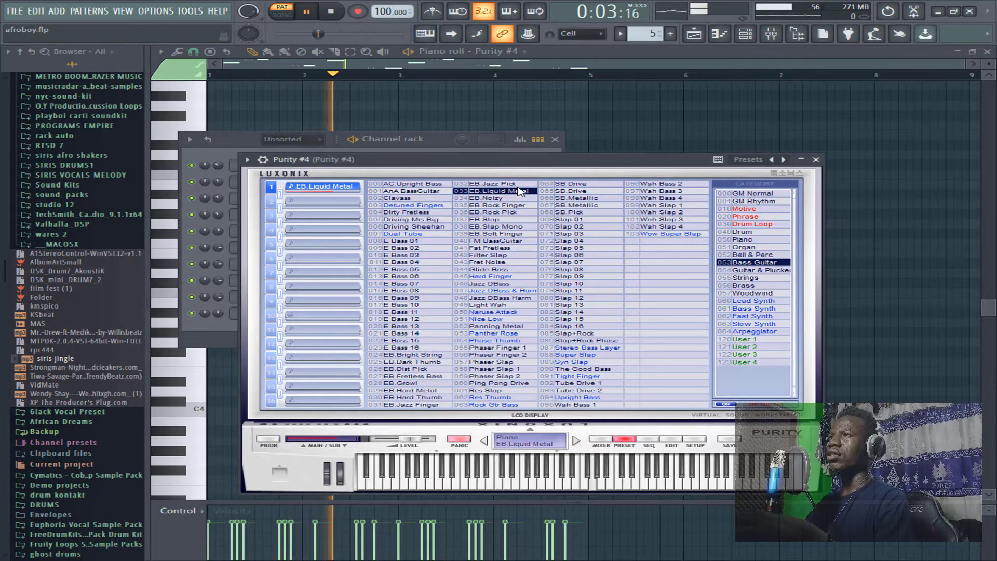
pyautogui.click(816, 160)
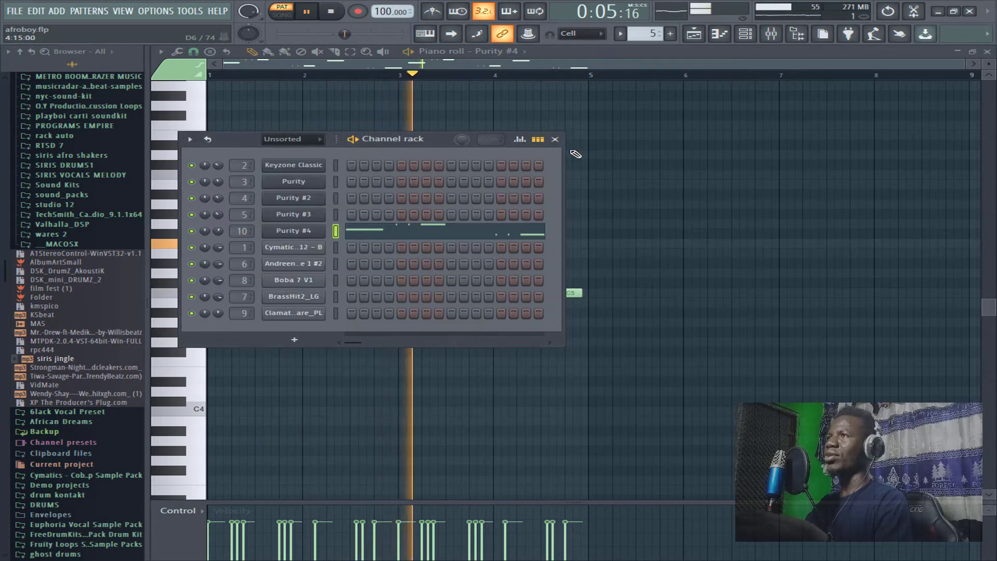
pyautogui.click(555, 139)
# - Check the Fruity parametric EQ 2 curve on the Purity #4 mixer track during playback, returning to the playlist with playback stopped
pyautogui.click(771, 34)
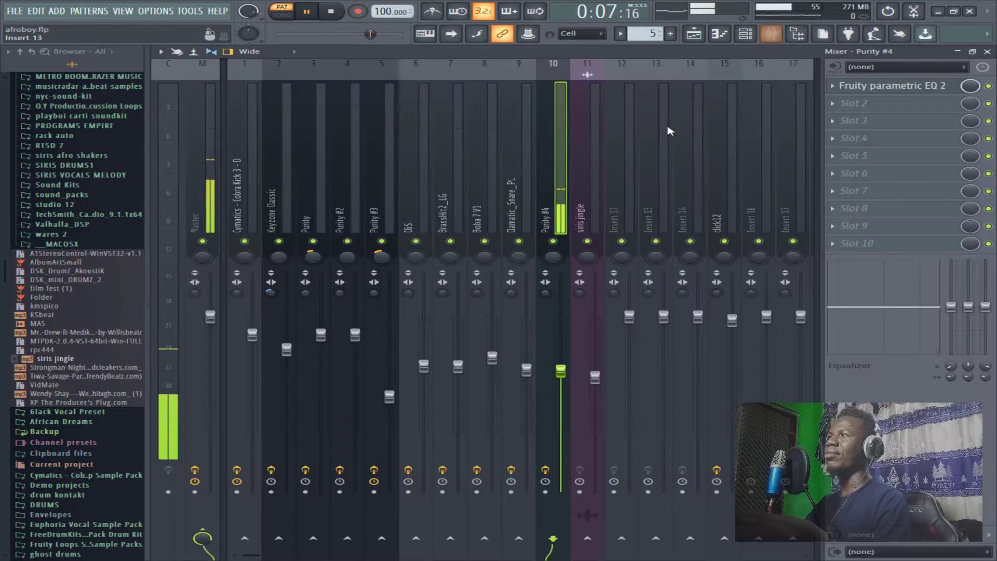
pyautogui.click(912, 90)
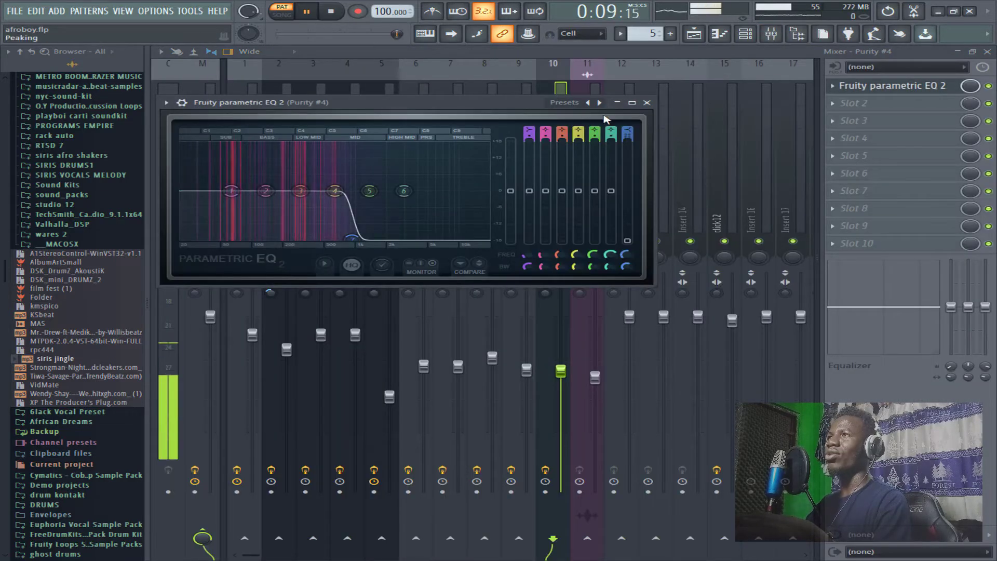
pyautogui.click(648, 102)
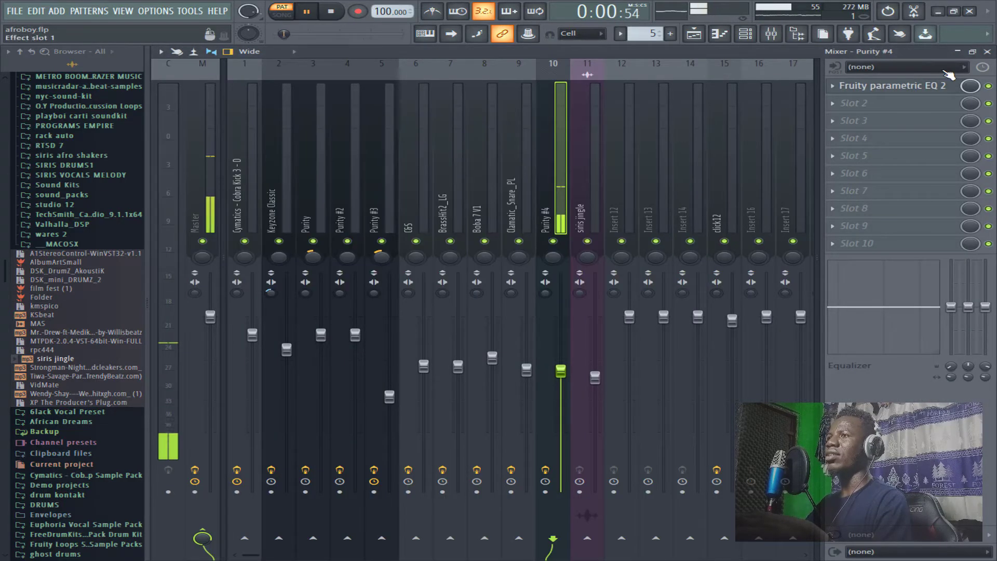
pyautogui.click(987, 51)
pyautogui.click(987, 52)
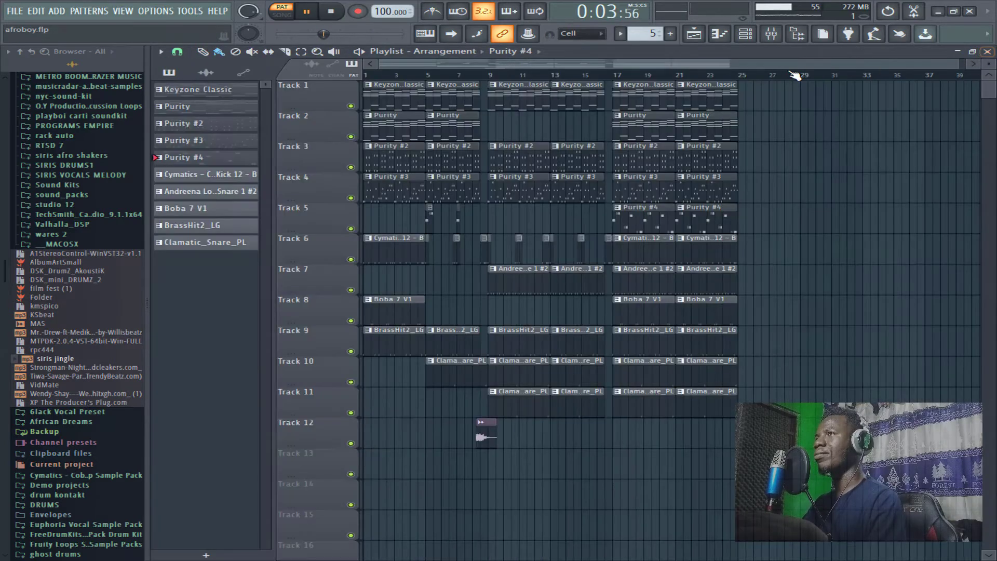
pyautogui.press('space')
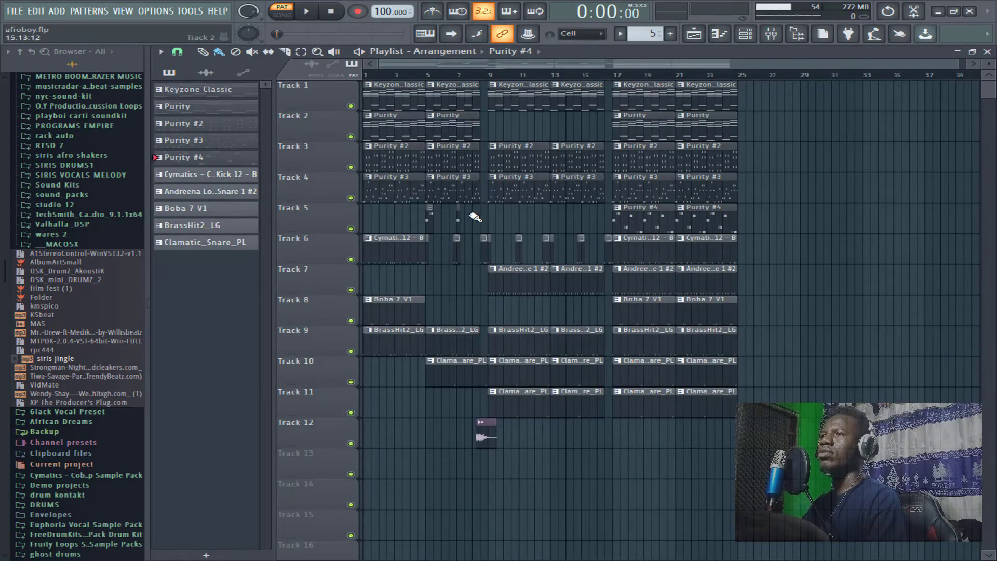
# - Select the Andreena Love Snare 1 #2 pattern on playlist Track 7 and look over its channel's sample settings
pyautogui.click(378, 248)
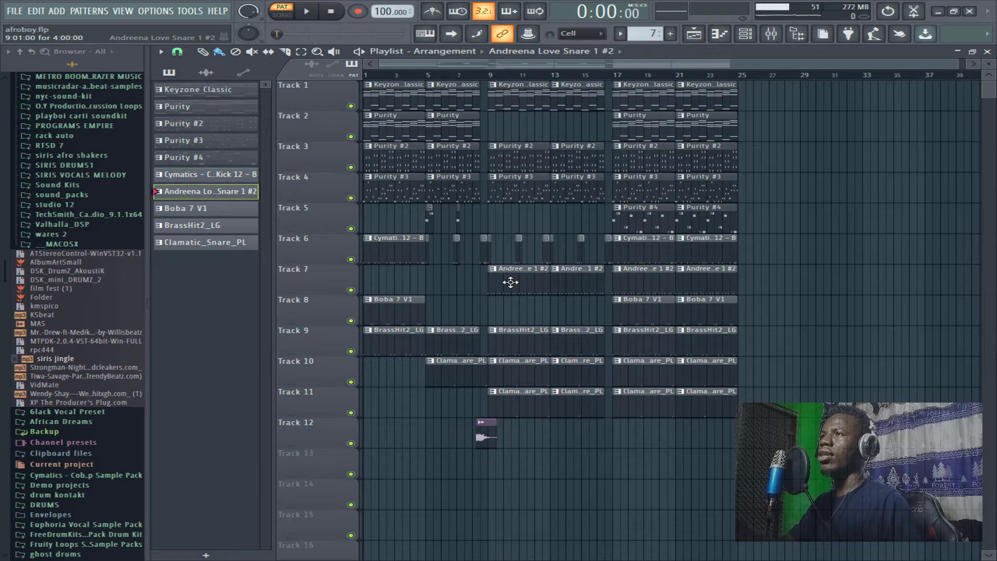
pyautogui.click(758, 38)
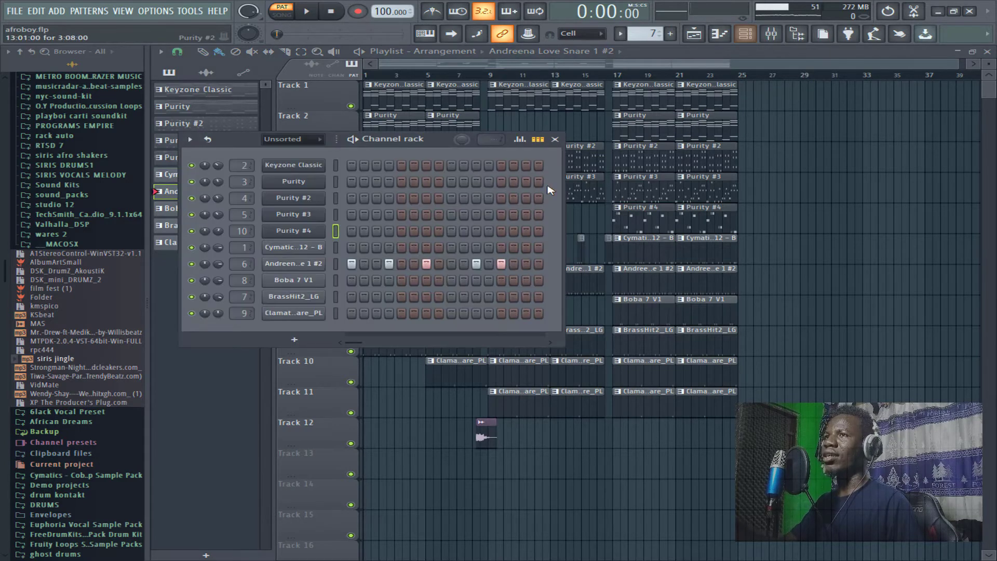
pyautogui.click(297, 262)
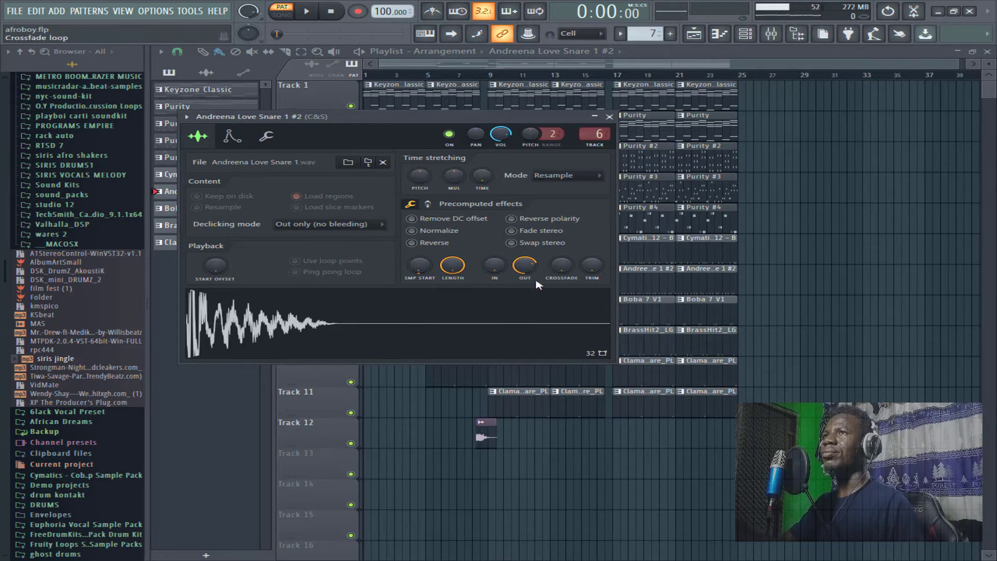
pyautogui.click(611, 118)
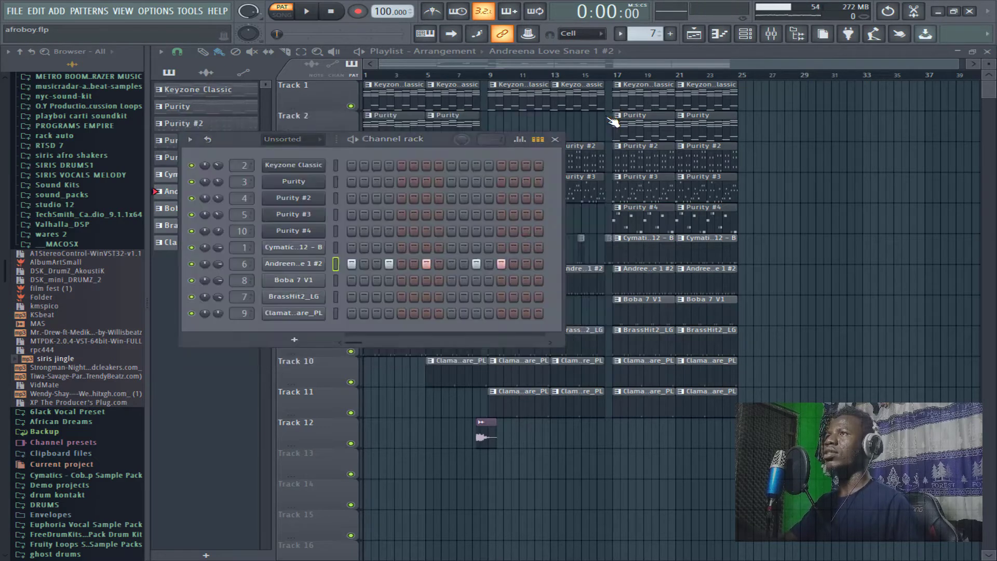
# - Play the Andreena Love Snare 1 #2 pattern and widen the channel rack to show more of its steps
pyautogui.press('space')
pyautogui.press('space')
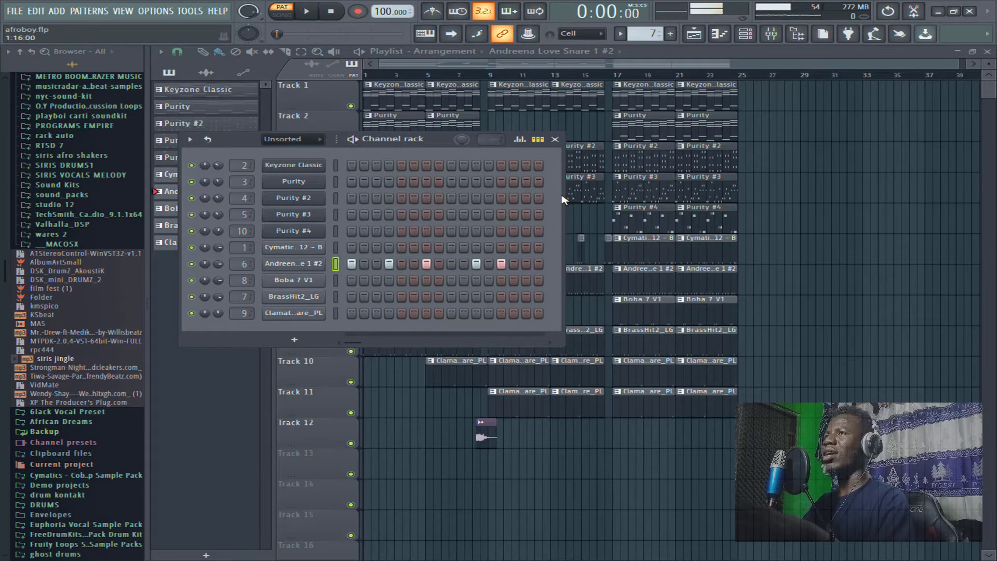
pyautogui.moveTo(777, 208); pyautogui.dragTo(917, 206)
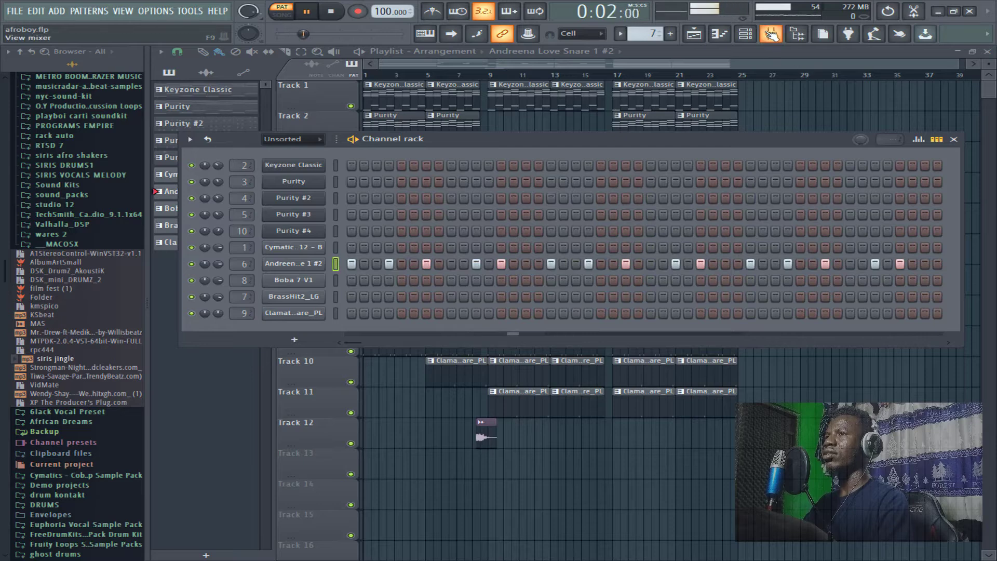
# - Set the Andreena Love Snare 1 #2 sample's fade-out to 69% while its pattern plays
pyautogui.click(312, 263)
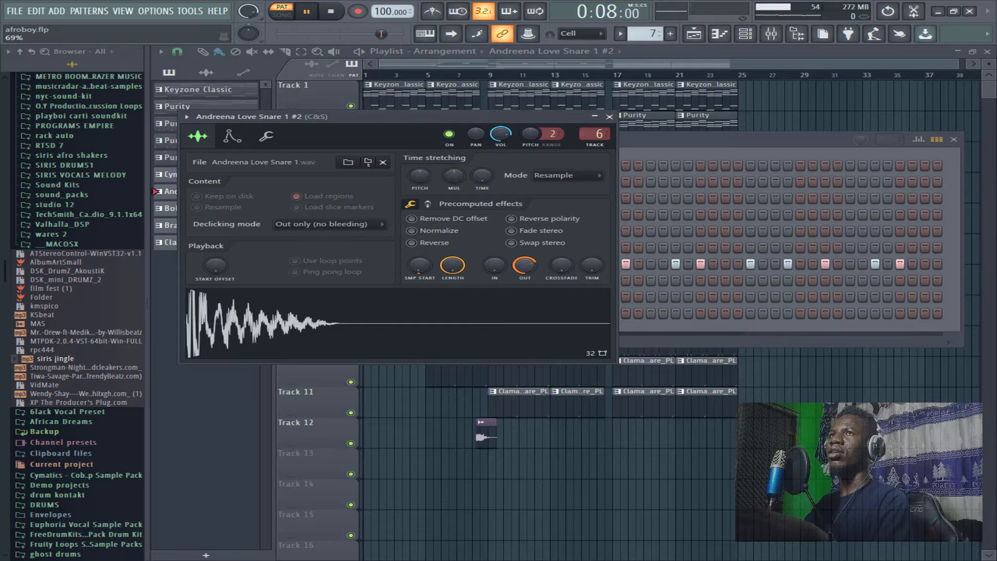
pyautogui.moveTo(526, 266); pyautogui.dragTo(526, 247)
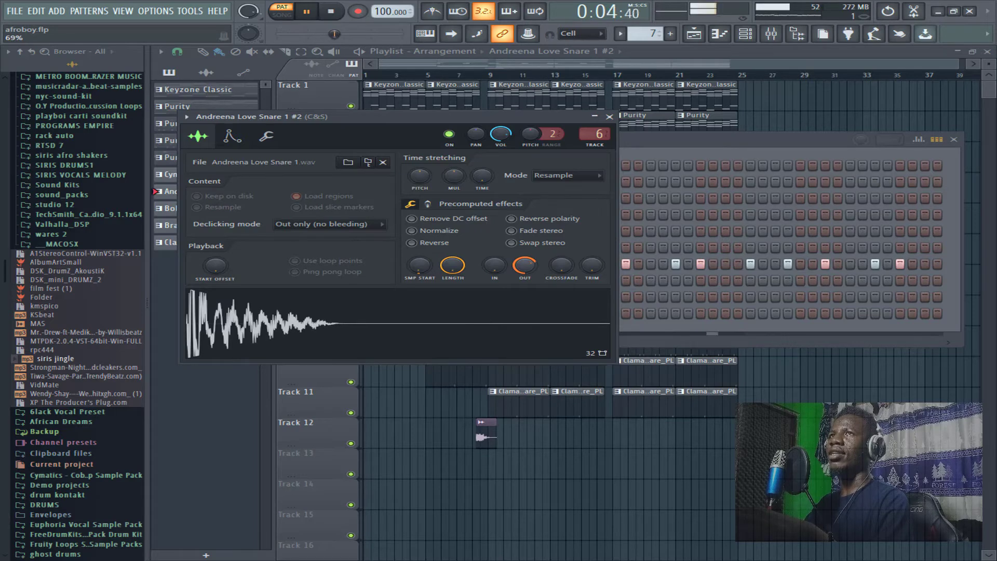
pyautogui.click(610, 116)
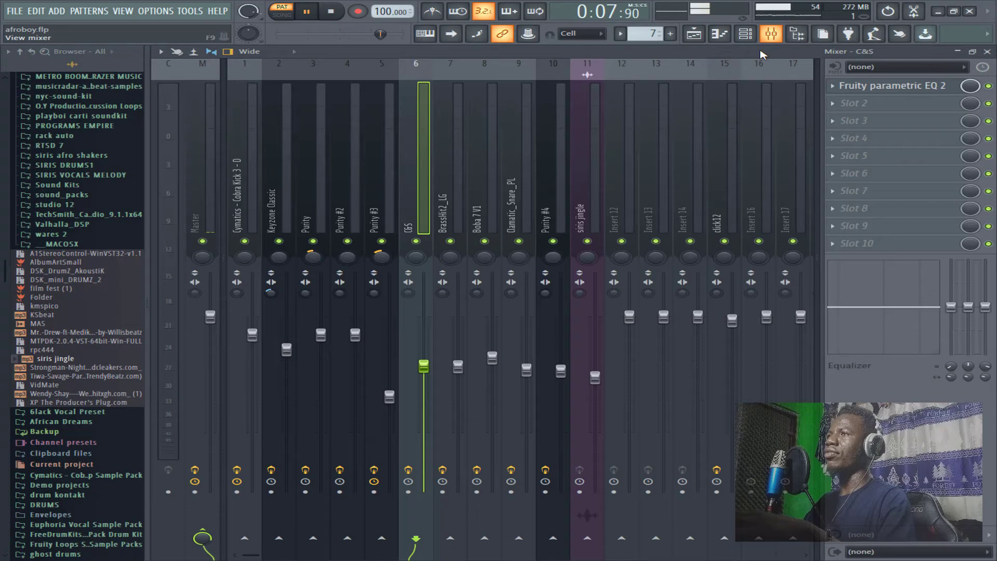
# - Compare the C&S mixer track with its Fruity parametric EQ 2 bypassed and active, closing the EQ, mixer and channel rack when done
pyautogui.click(771, 33)
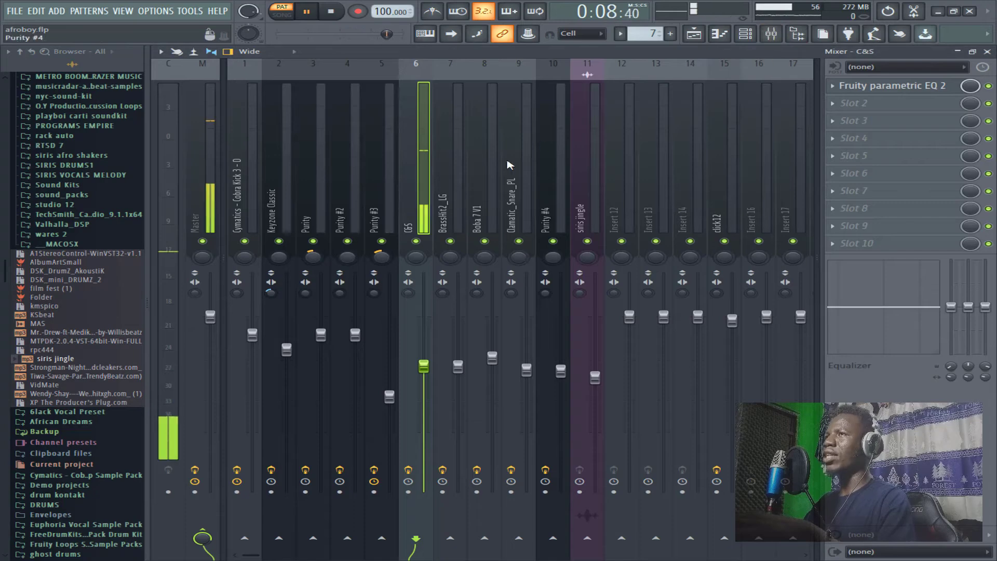
pyautogui.click(900, 88)
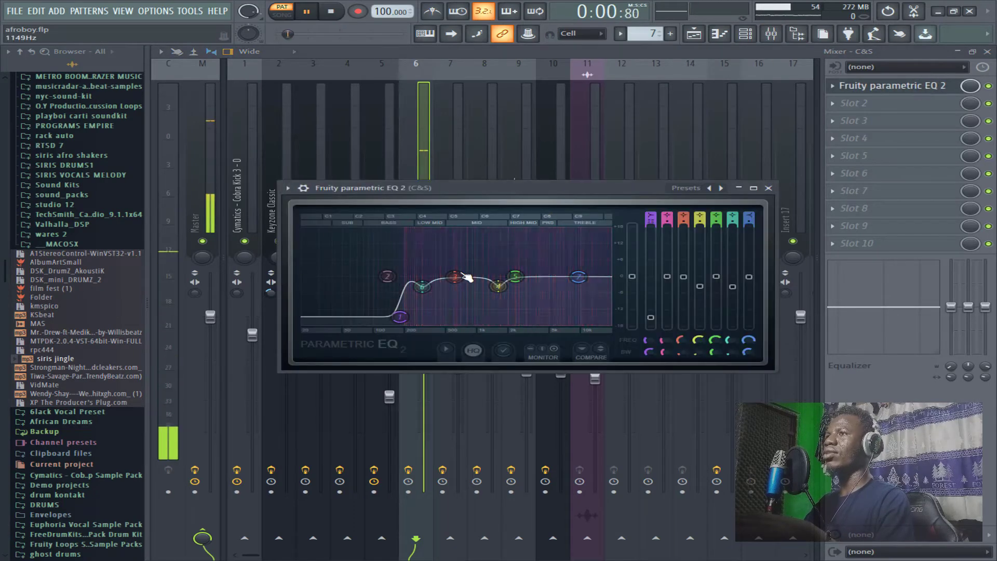
pyautogui.click(305, 189)
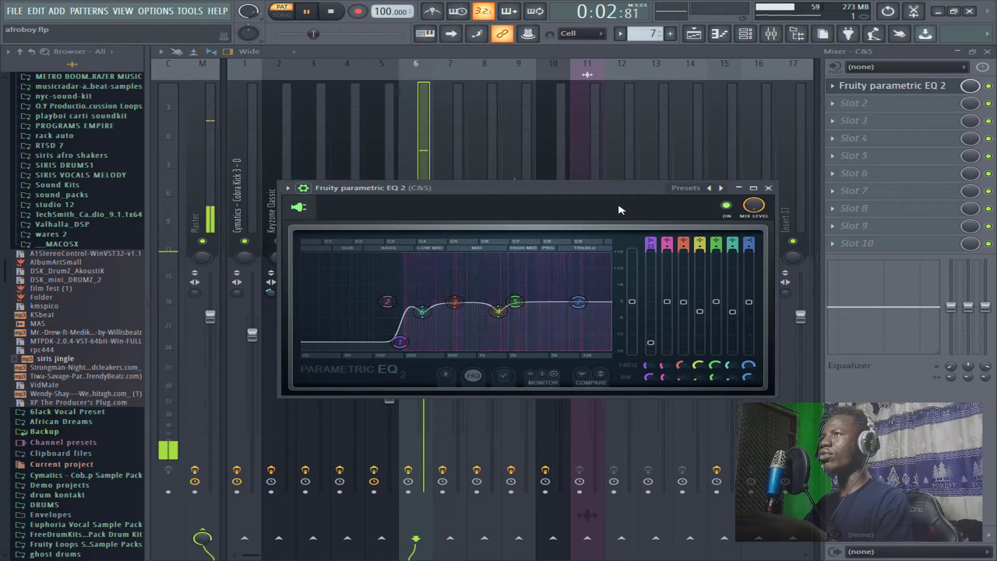
pyautogui.click(725, 206)
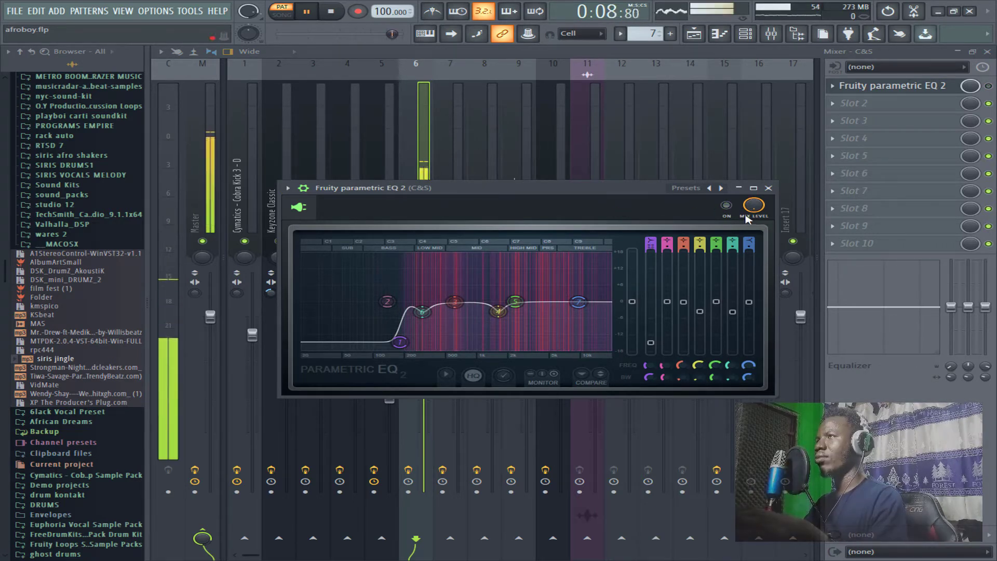
pyautogui.click(727, 206)
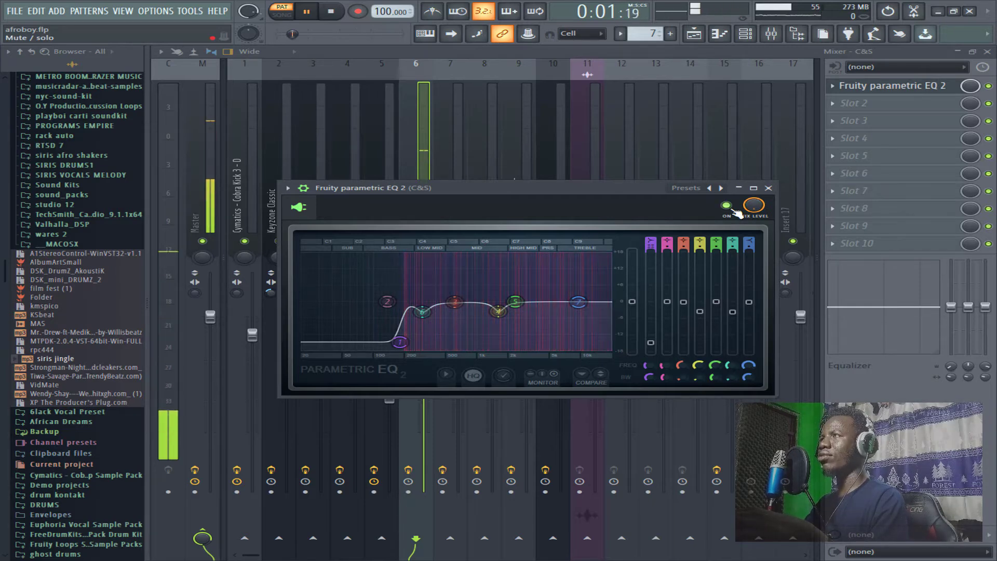
pyautogui.click(769, 188)
pyautogui.click(988, 51)
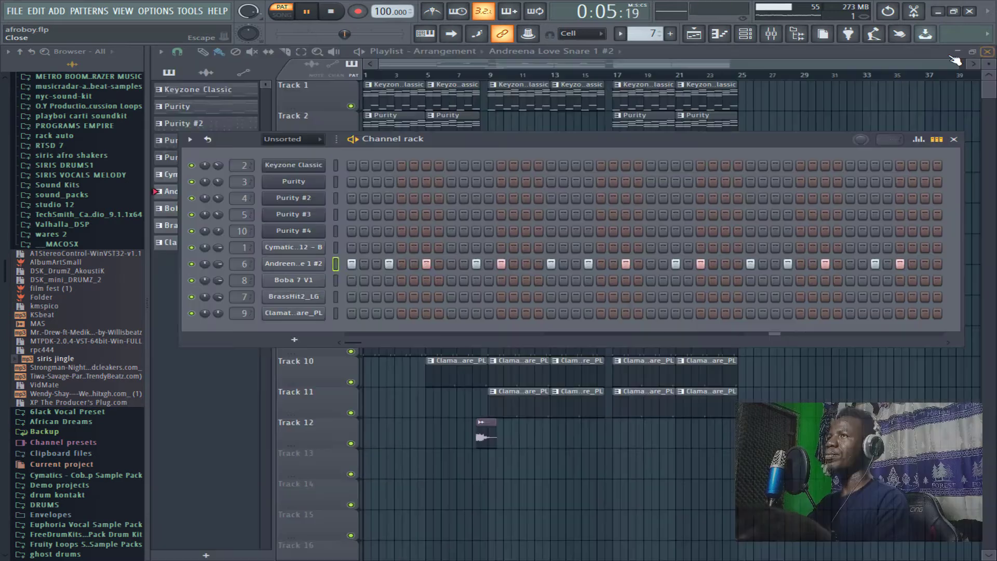
pyautogui.click(954, 139)
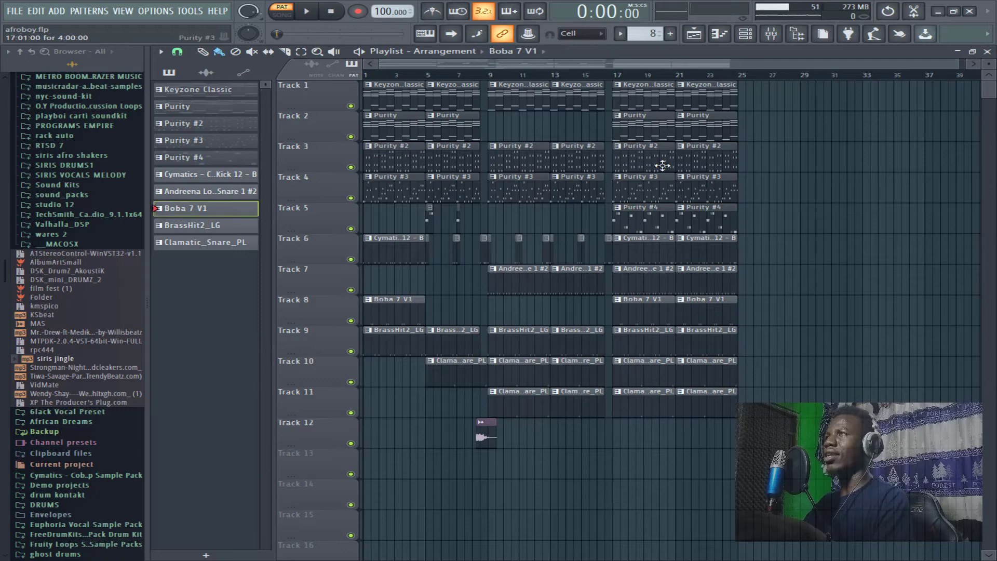
# - Play the Boba 7 V1 pattern with its channel rack steps shown and check the channel's sample settings
pyautogui.click(746, 35)
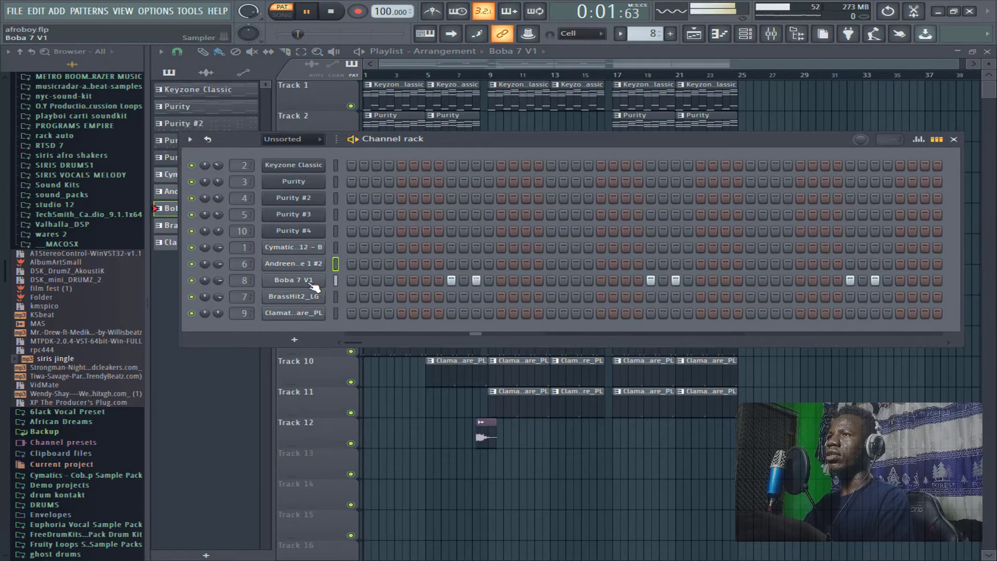
pyautogui.click(293, 280)
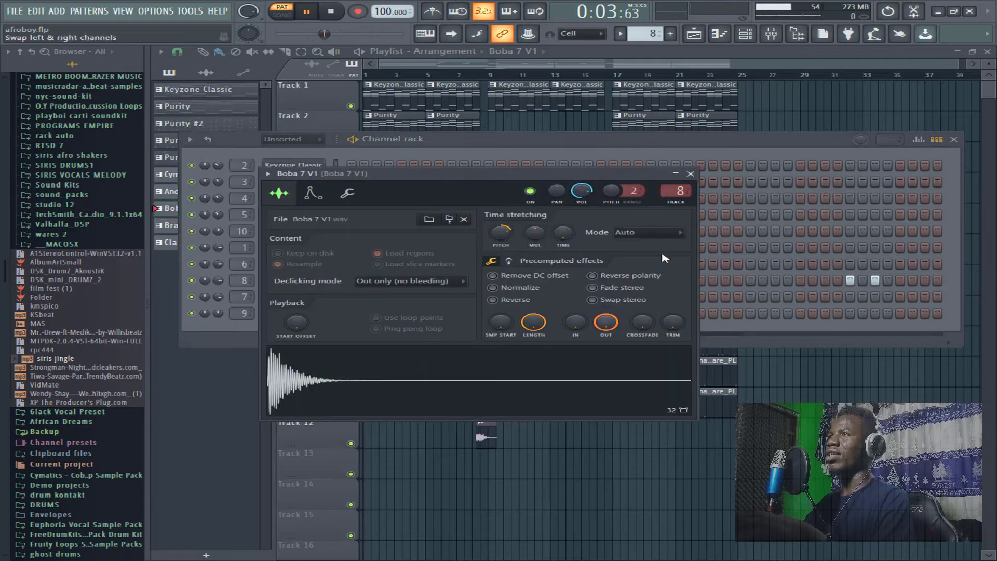
pyautogui.click(690, 174)
# - Check the Fruity parametric EQ 2 curve on the Boba 7 V1 mixer track, returning to the playlist when done
pyautogui.click(771, 33)
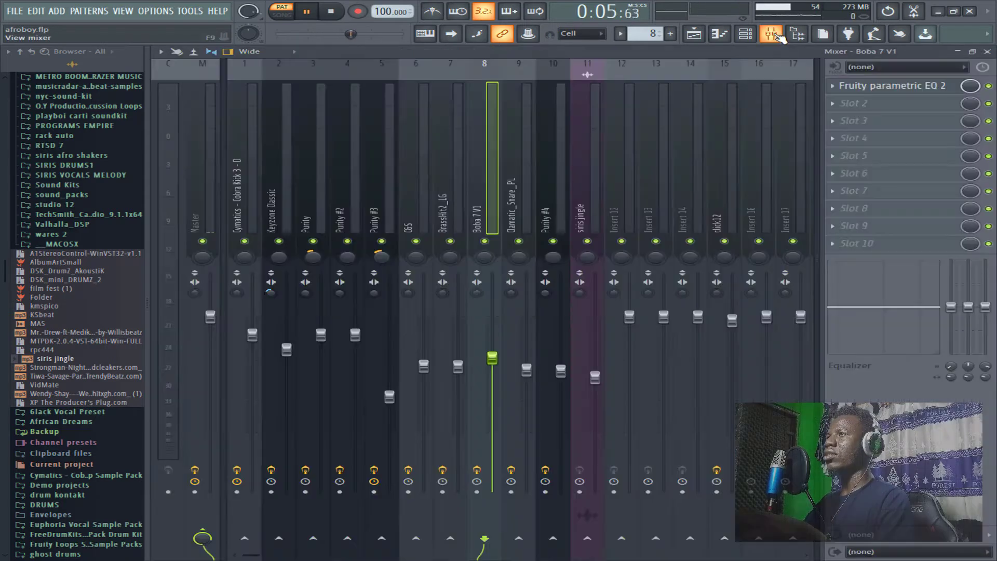
pyautogui.click(934, 85)
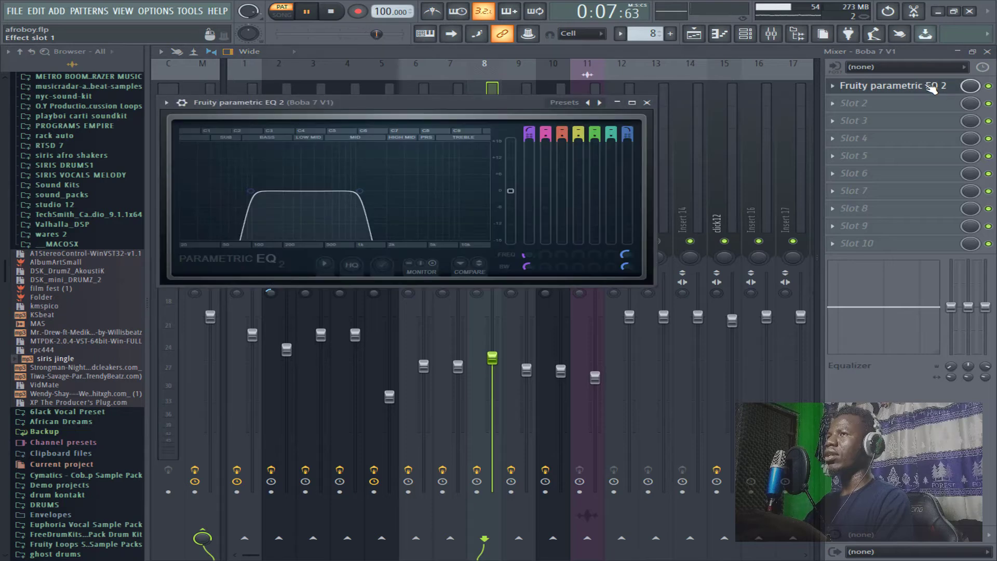
pyautogui.click(648, 103)
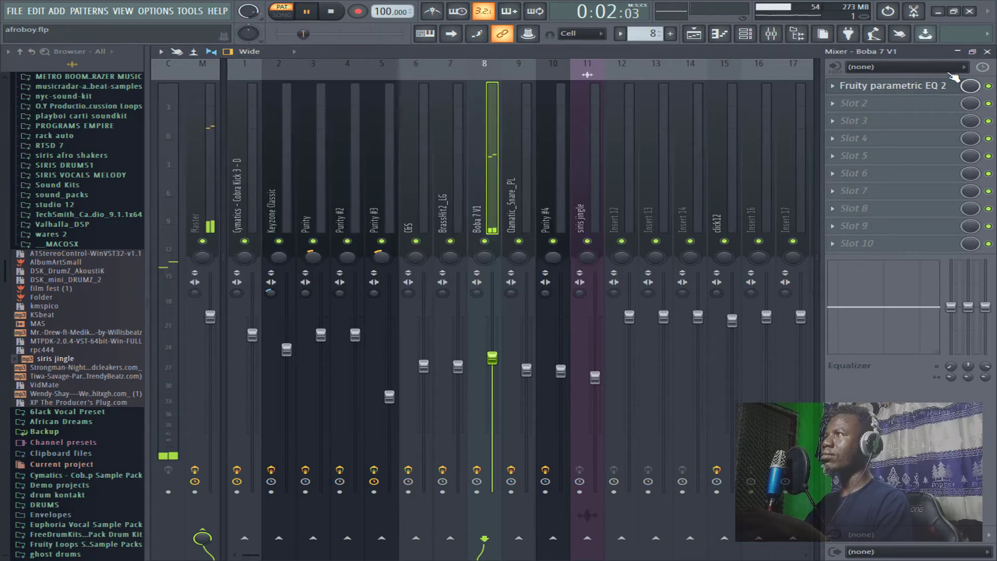
pyautogui.click(988, 52)
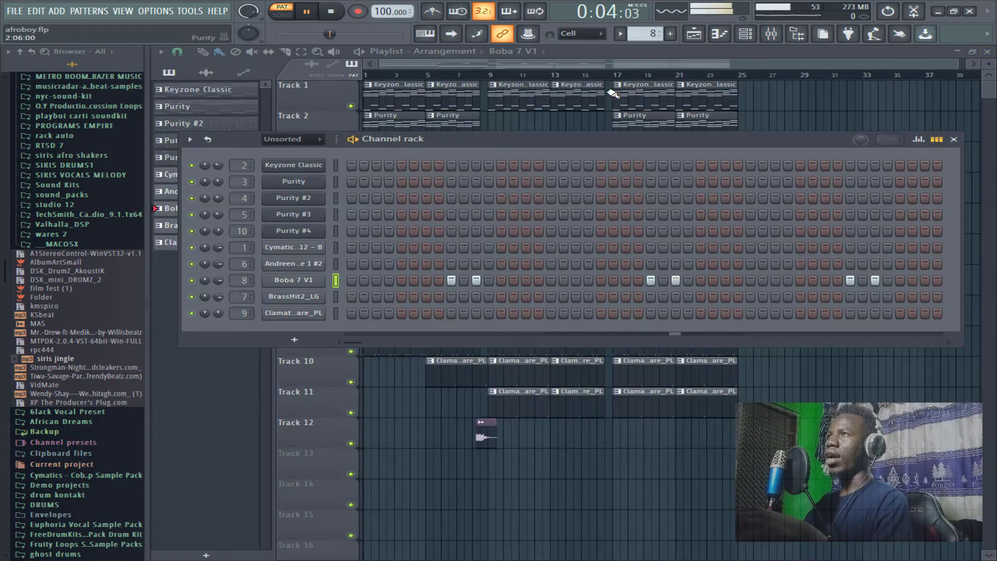
pyautogui.press('F6')
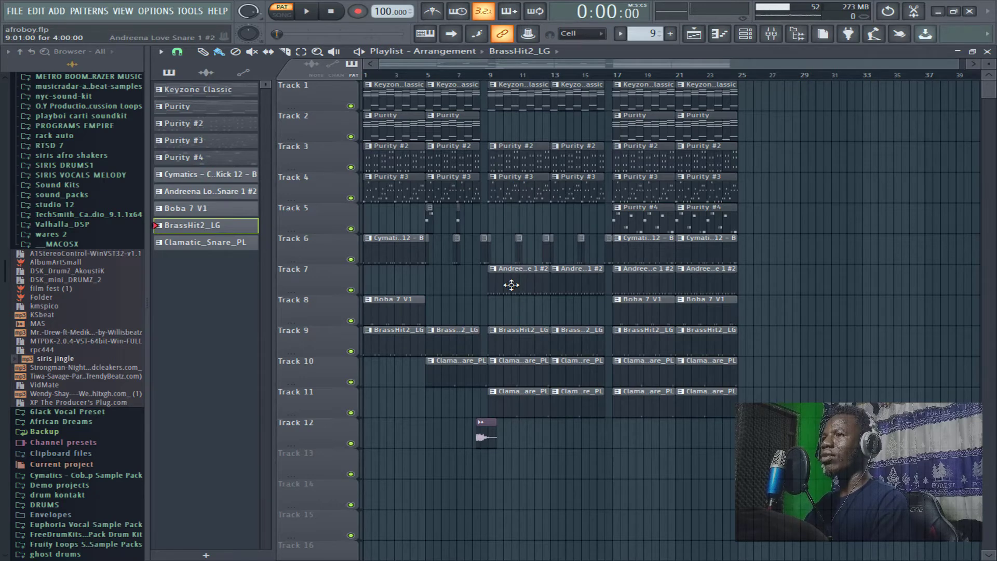
# - Select the Clamatic_Snare_PL pattern on playlist Track 10 and play it while viewing its steps across the channel rack
pyautogui.click(463, 375)
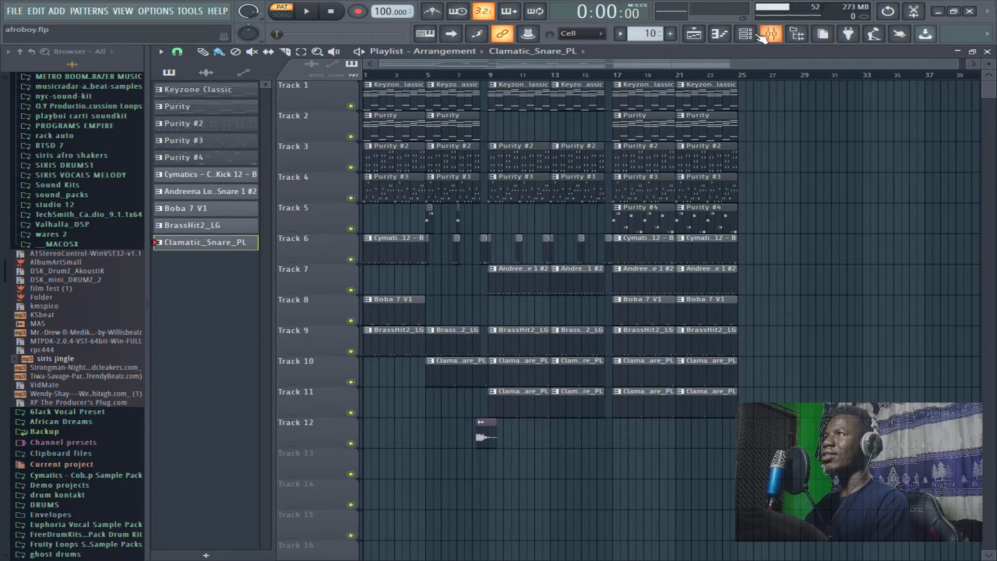
pyautogui.click(752, 40)
pyautogui.press('space')
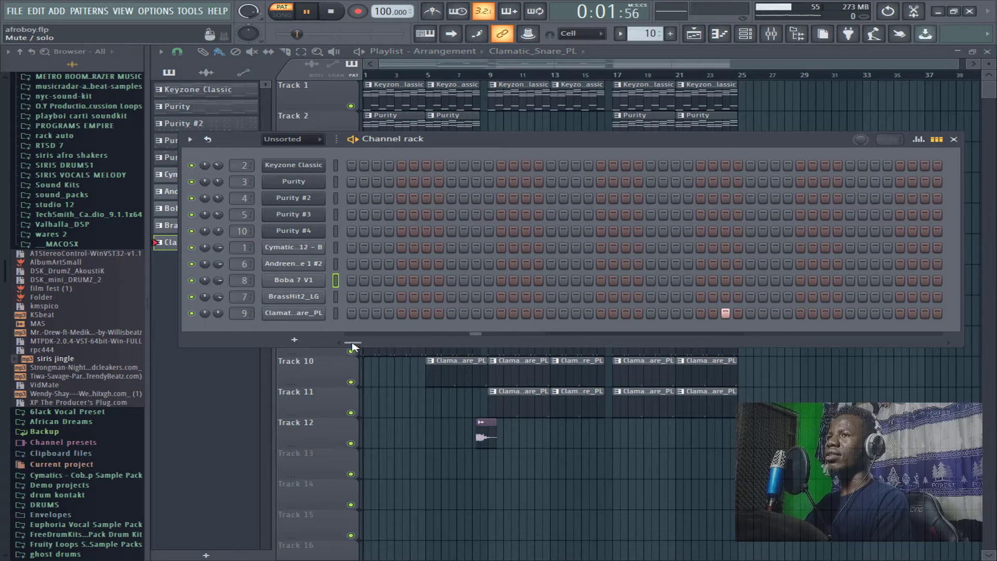
pyautogui.moveTo(360, 342); pyautogui.dragTo(375, 342)
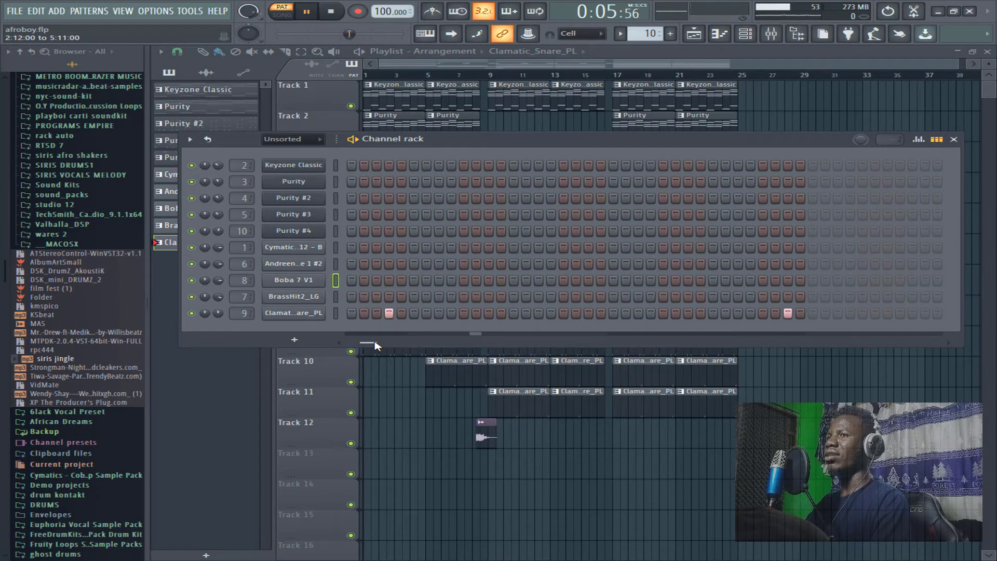
pyautogui.click(600, 56)
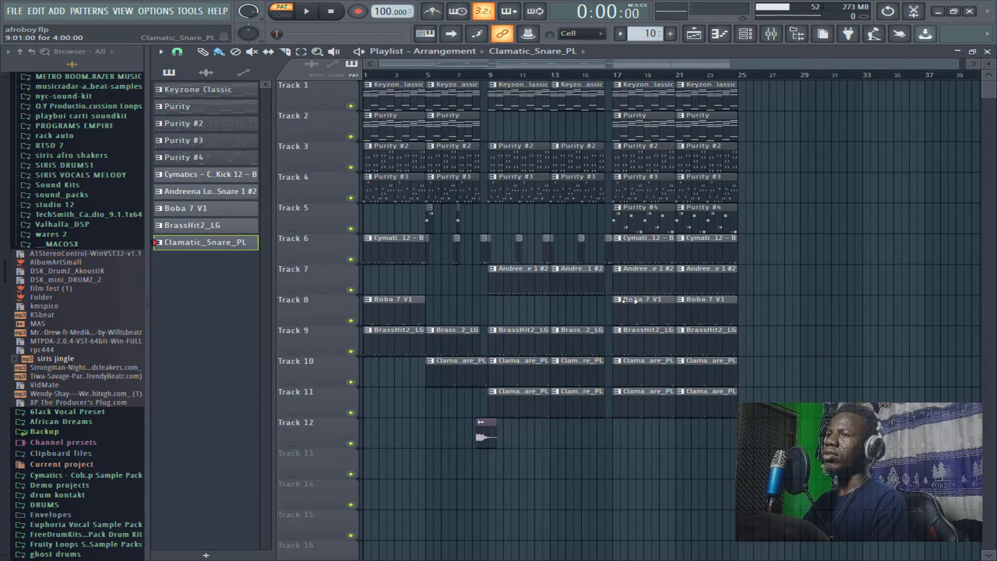
# - Play the Clamatic_Snare_PL pattern again with the channel rack showing its opening steps, closing the rack when done
pyautogui.click(745, 33)
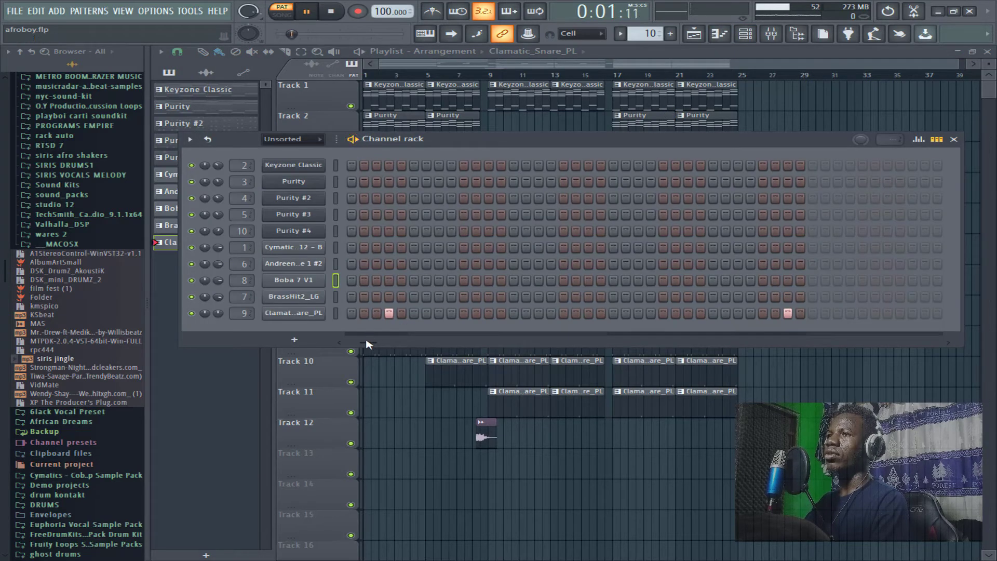
pyautogui.moveTo(366, 347); pyautogui.dragTo(340, 348)
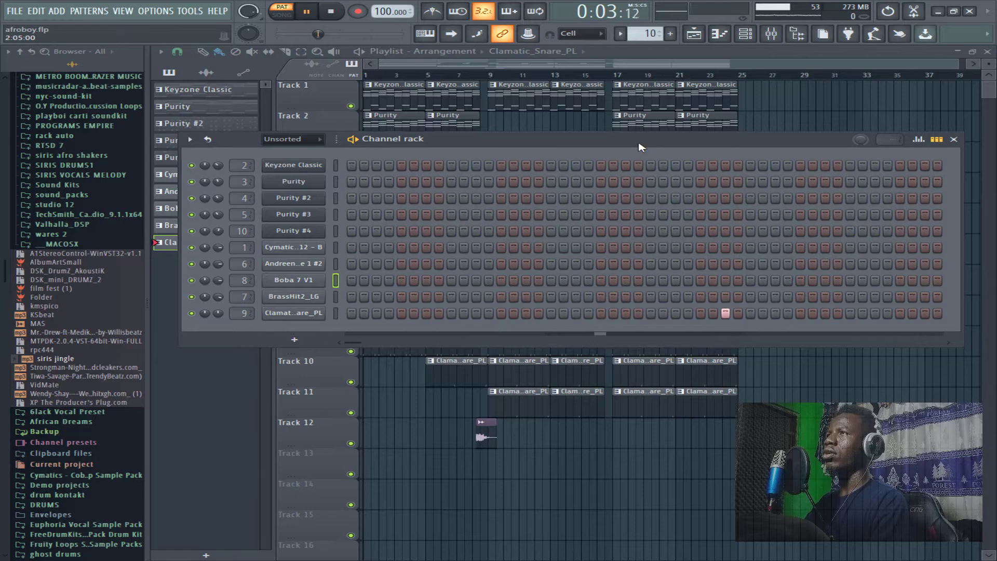
pyautogui.click(617, 66)
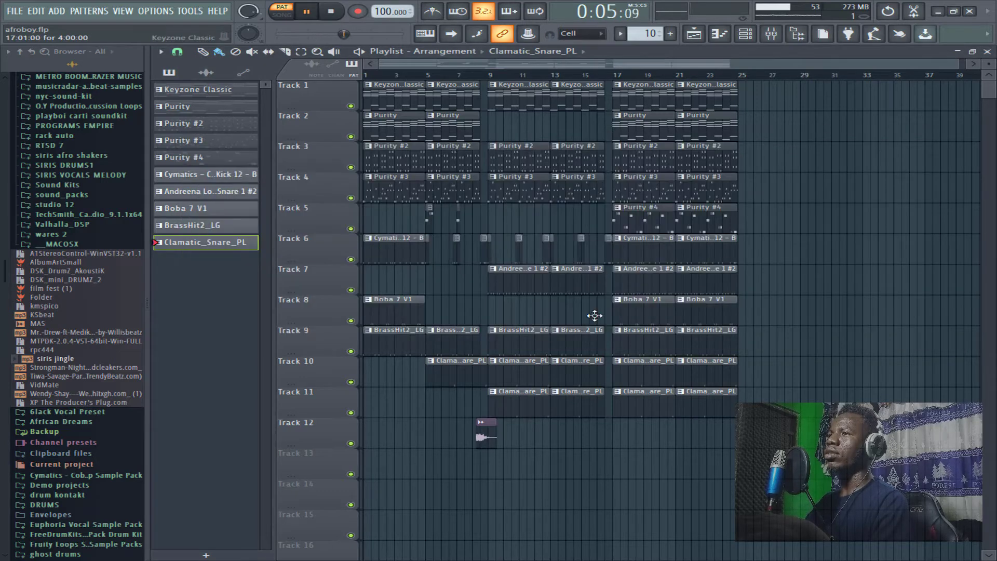
# - Check the Clamatic_Snare_PL steps in the channel rack during playback, returning to the playlist when done
pyautogui.click(745, 34)
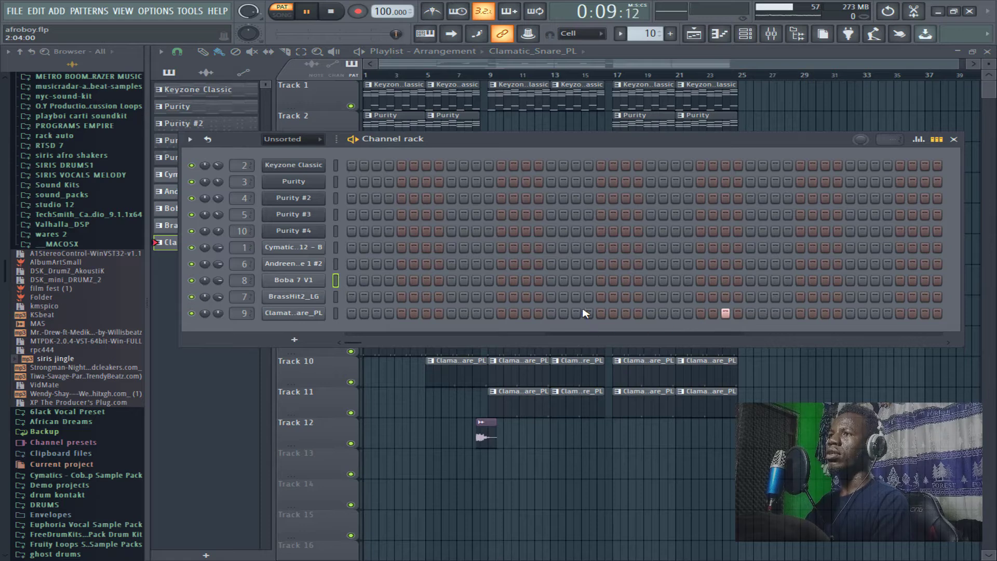
pyautogui.click(549, 55)
pyautogui.click(456, 62)
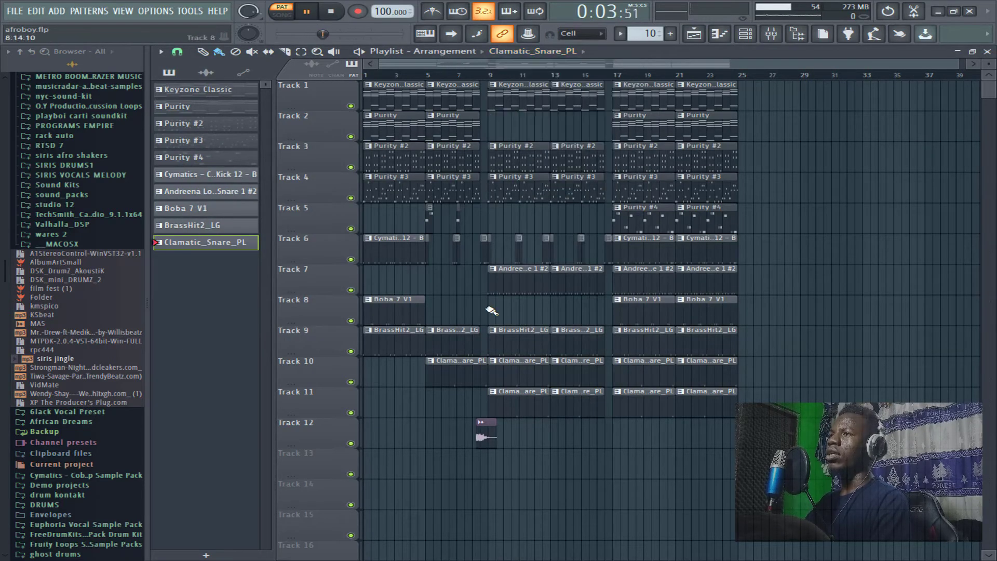
# - Delete the four Clamatic_Snare_PL clips from Track 11 and move the siris jingle clip up from Track 12 into Track 11
pyautogui.rightClick(537, 407)
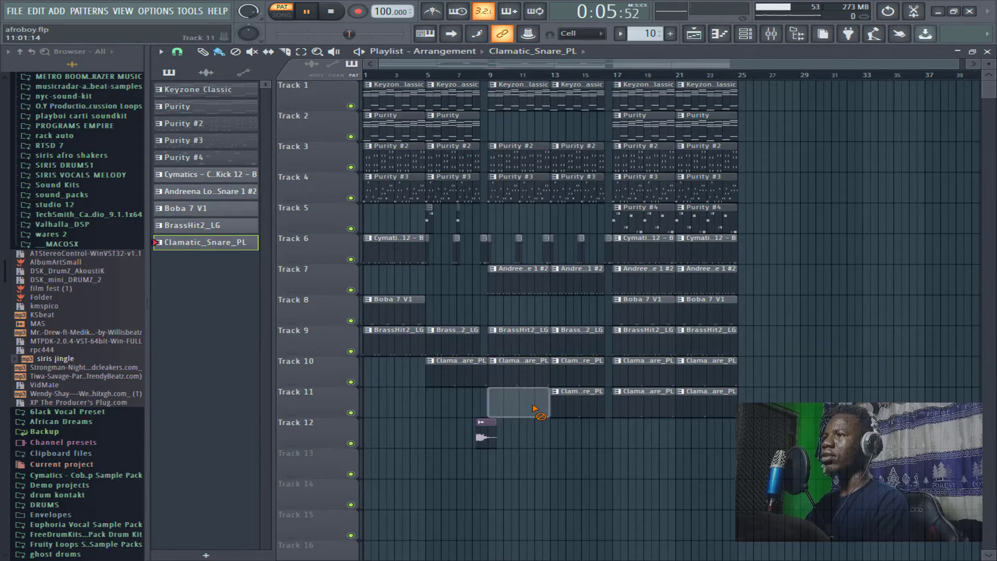
pyautogui.rightClick(590, 406)
pyautogui.rightClick(644, 406)
pyautogui.rightClick(727, 406)
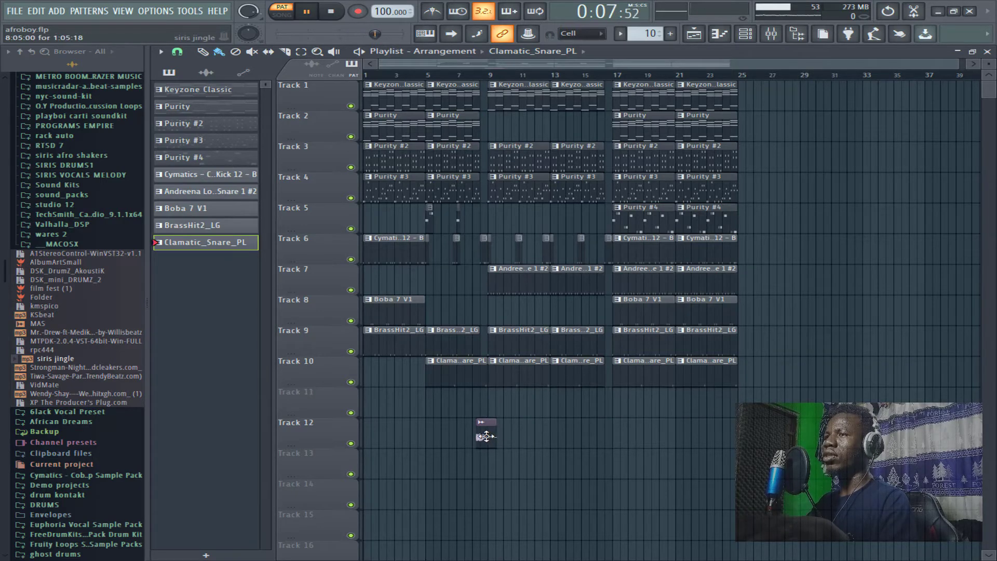
pyautogui.moveTo(486, 436); pyautogui.dragTo(489, 406)
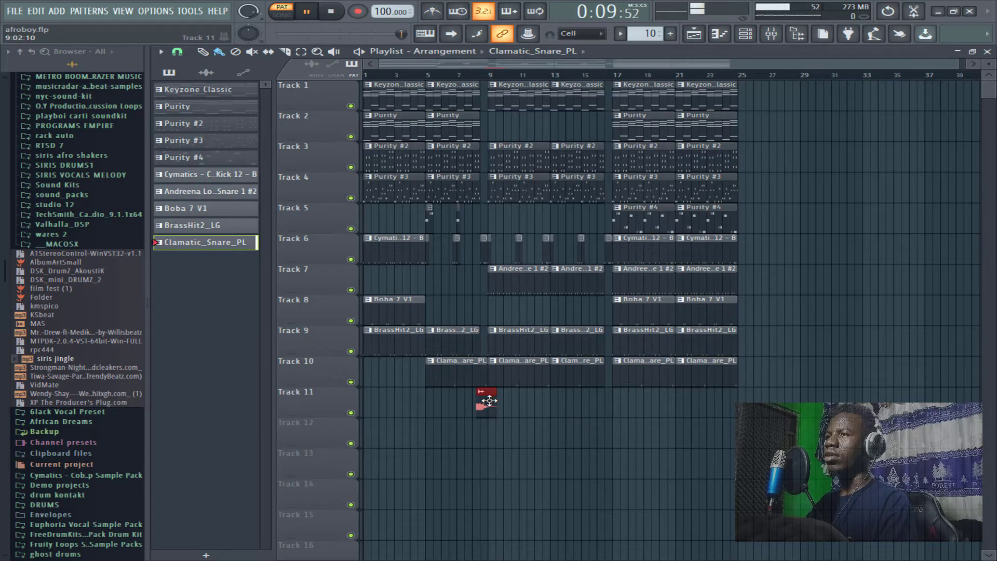
# - Select the BrassHit2_LG pattern on Track 9, play it with its channel rack steps shown, and check the channel's sample settings
pyautogui.click(390, 343)
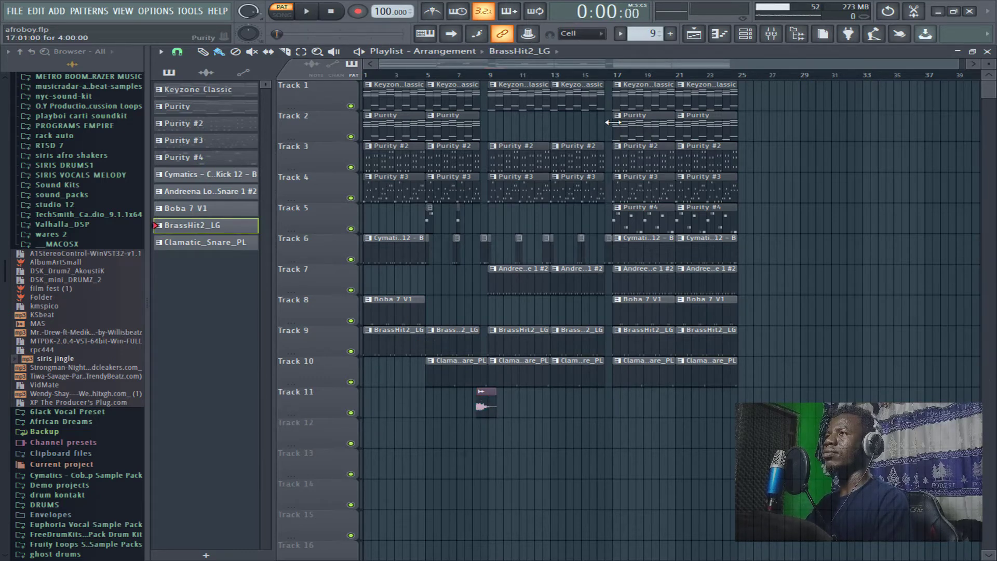
pyautogui.click(746, 34)
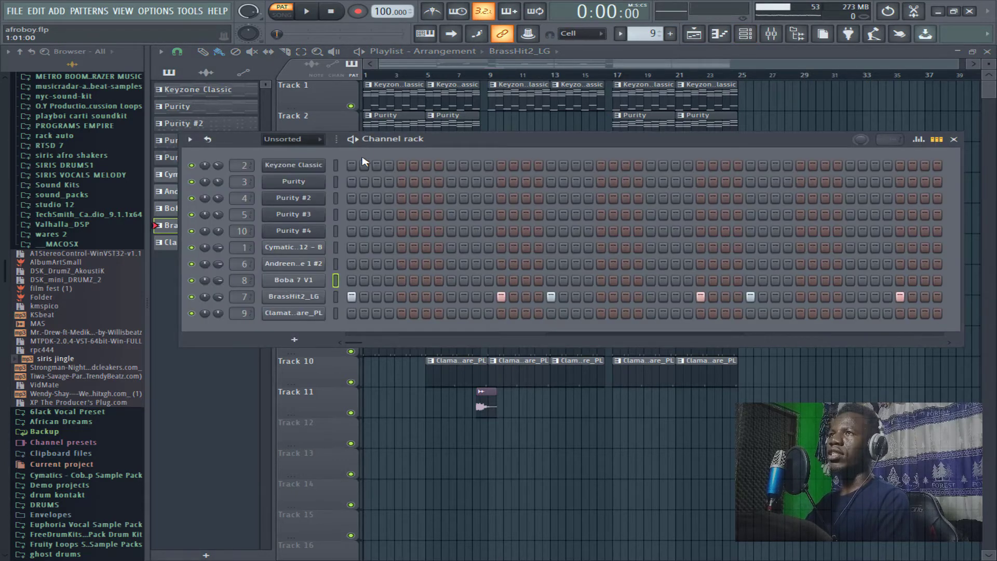
pyautogui.press('space')
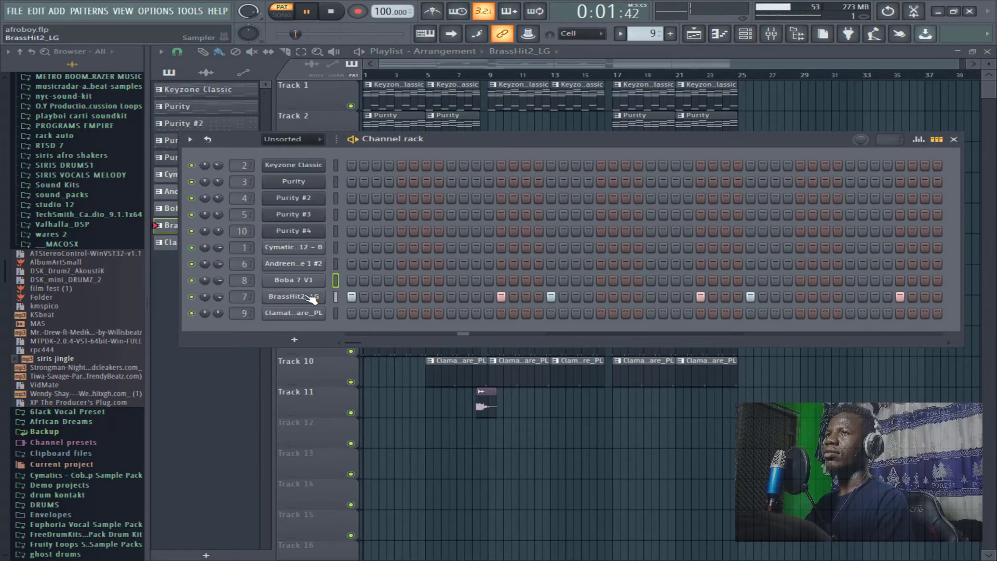
pyautogui.click(293, 296)
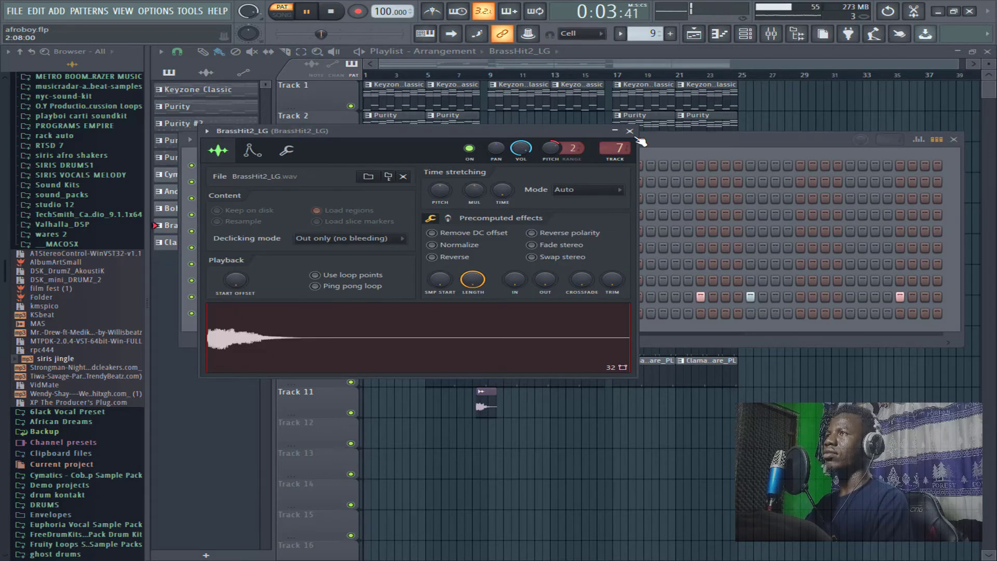
pyautogui.press('Escape')
# - Inspect the Fruity parametric EQ 2 curve and the Fruity Reeverb 2 levels on the BrassHit2_LG mixer track
pyautogui.click(771, 34)
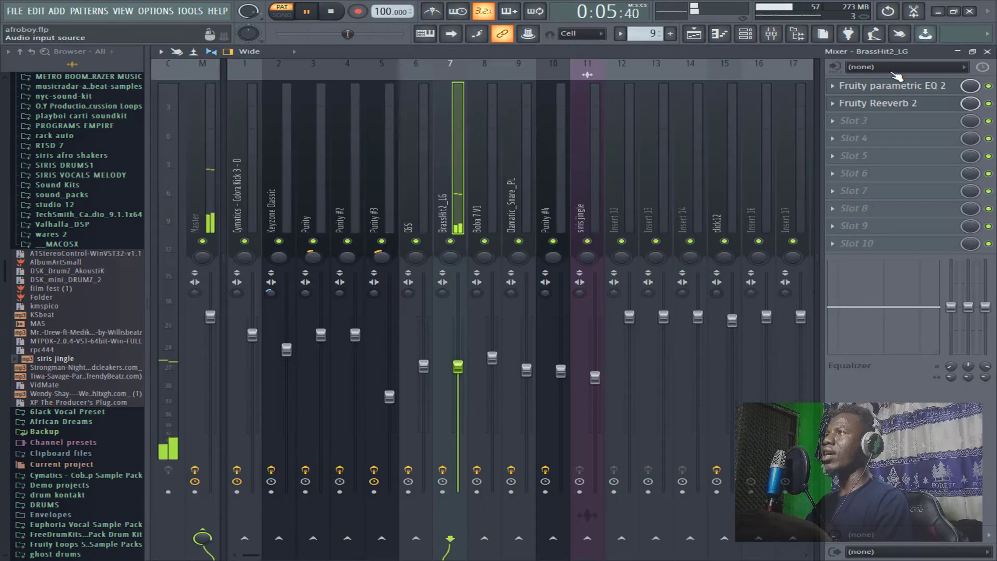
pyautogui.click(915, 92)
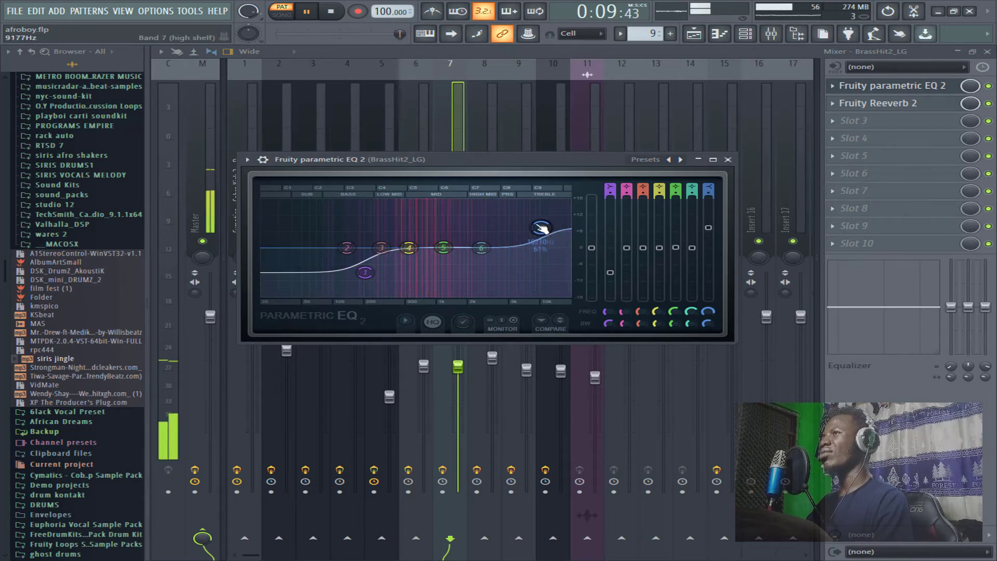
pyautogui.click(729, 160)
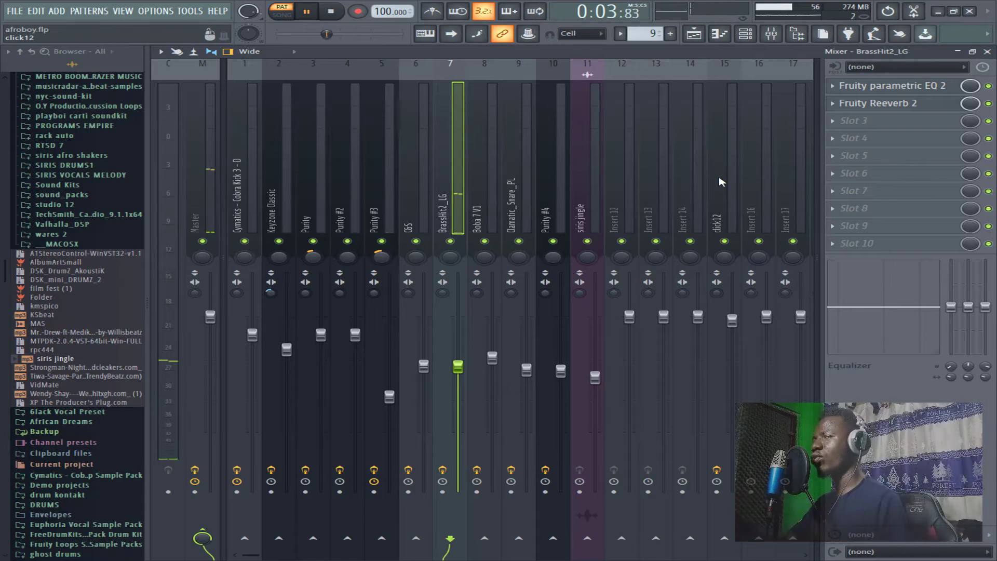
pyautogui.click(903, 106)
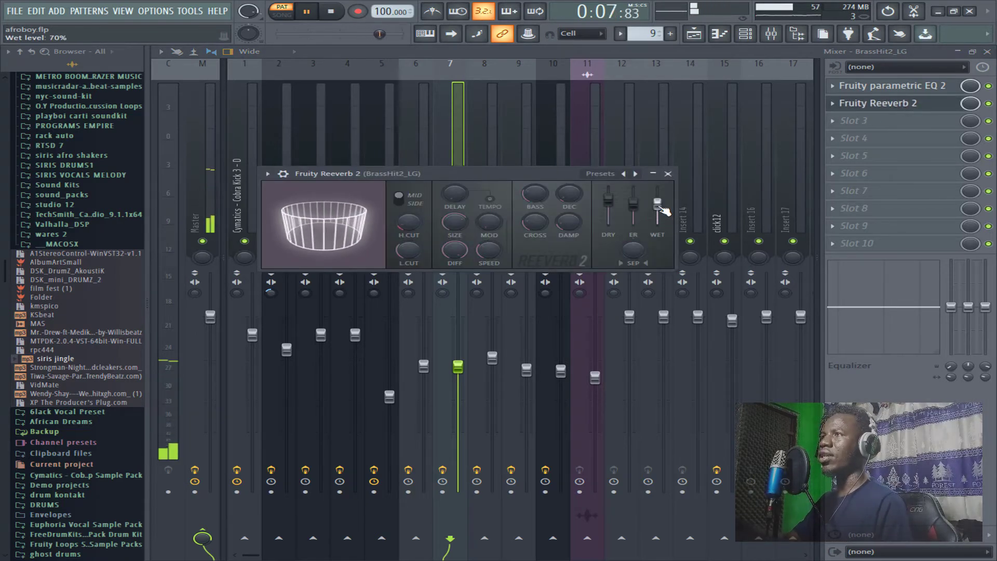
pyautogui.moveTo(635, 205); pyautogui.dragTo(662, 208)
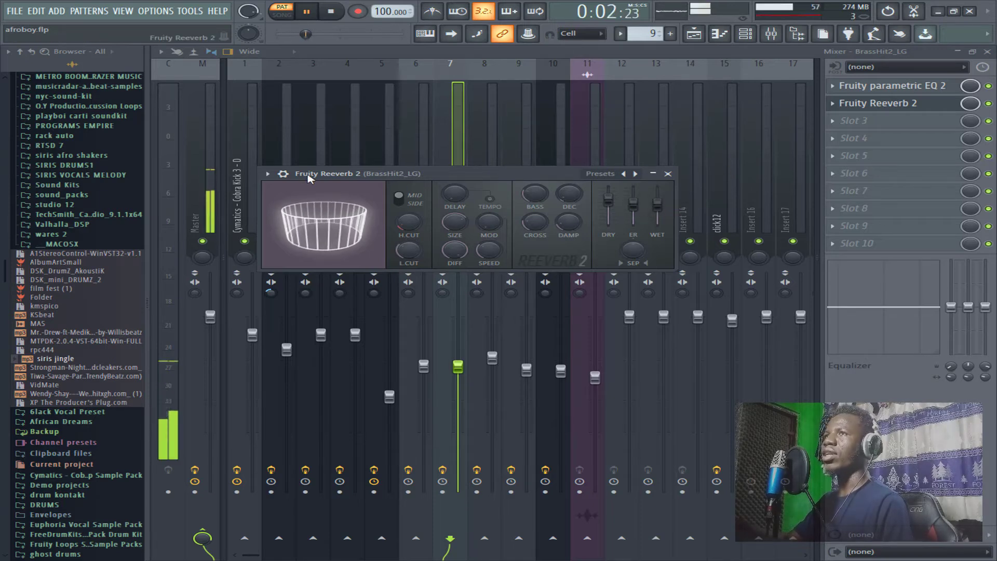
# - Compare BrassHit2_LG with Fruity Reeverb 2 and Fruity parametric EQ 2 bypassed and re-enabled, returning to the playlist when done
pyautogui.click(283, 174)
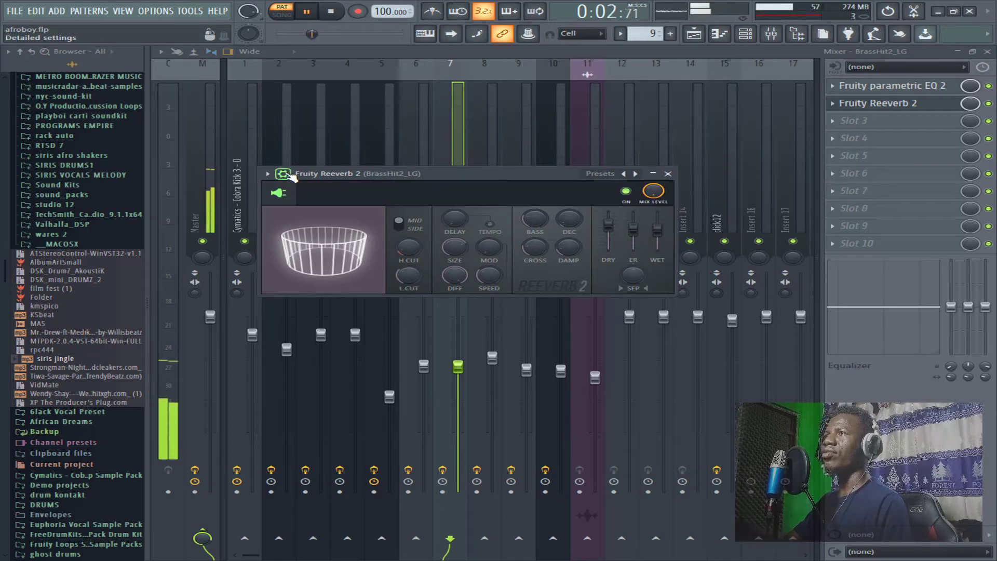
pyautogui.click(929, 87)
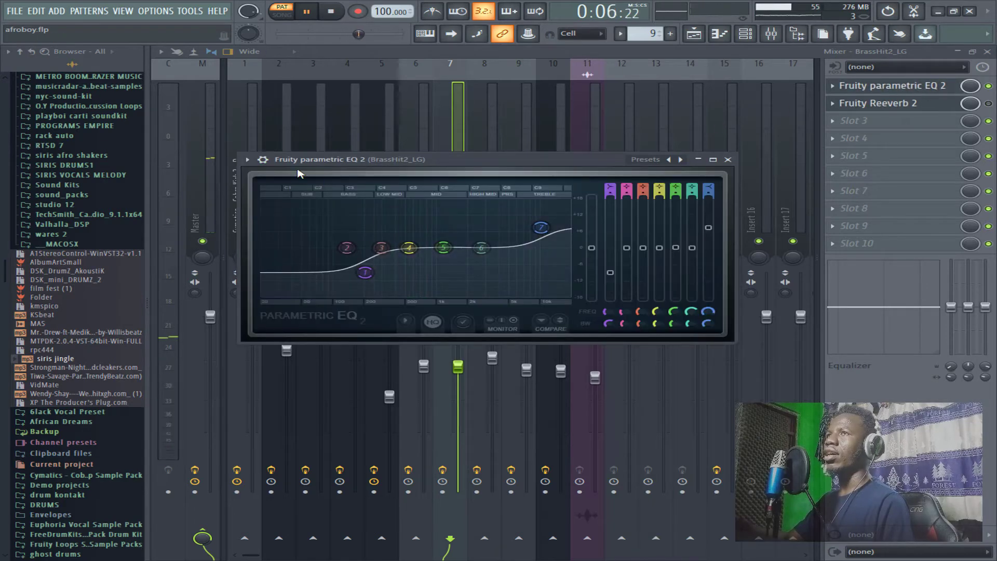
pyautogui.click(263, 160)
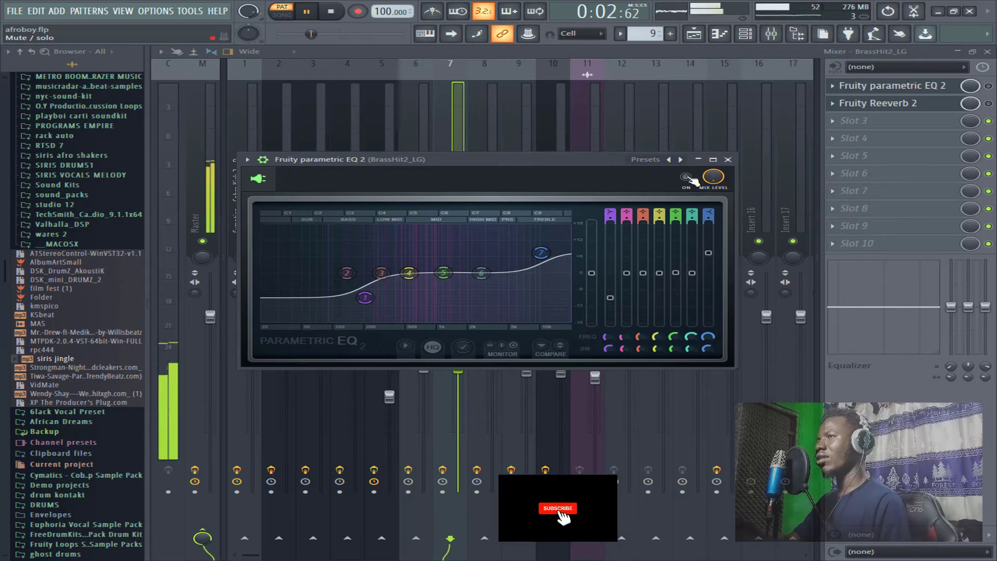
pyautogui.click(687, 177)
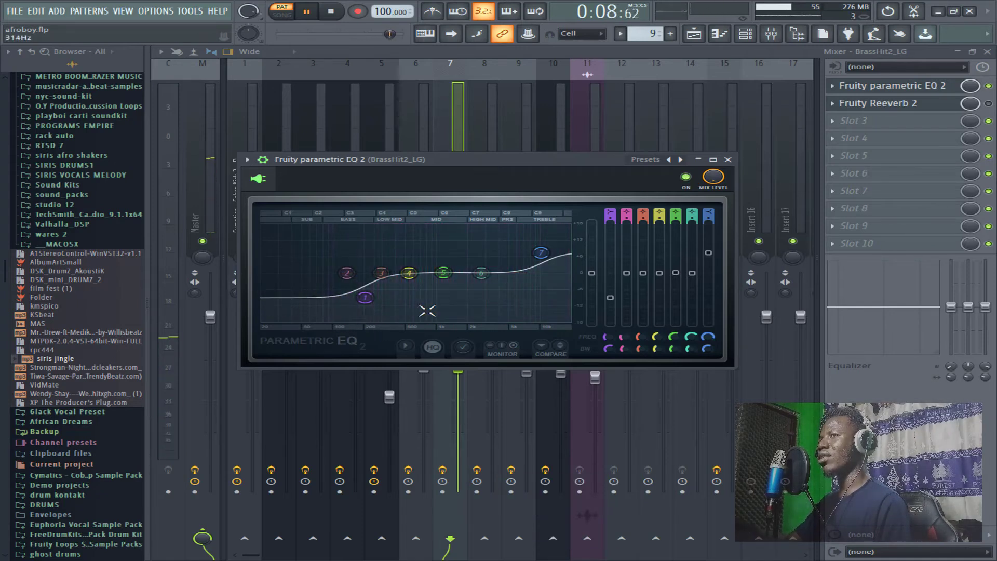
pyautogui.click(731, 160)
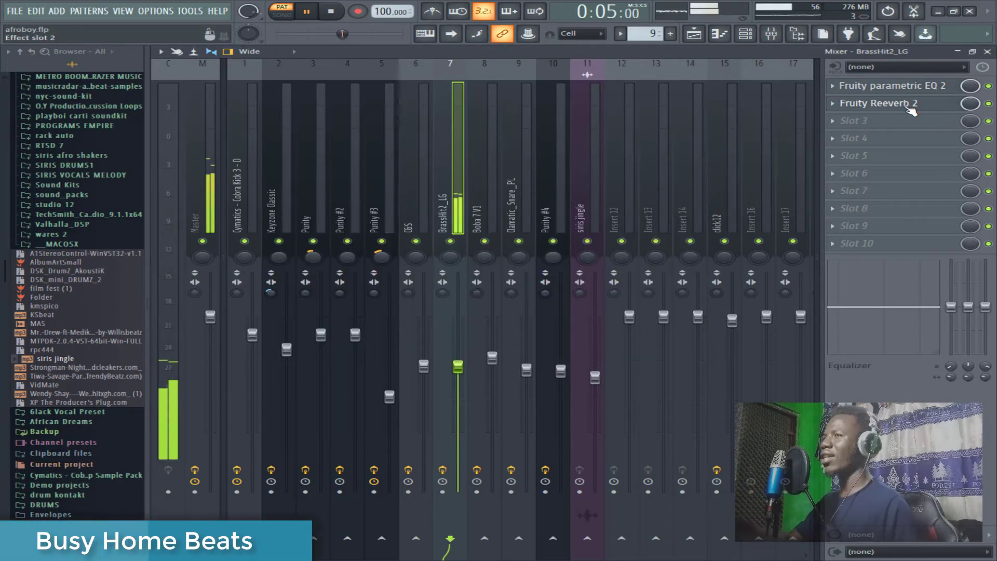
pyautogui.click(987, 52)
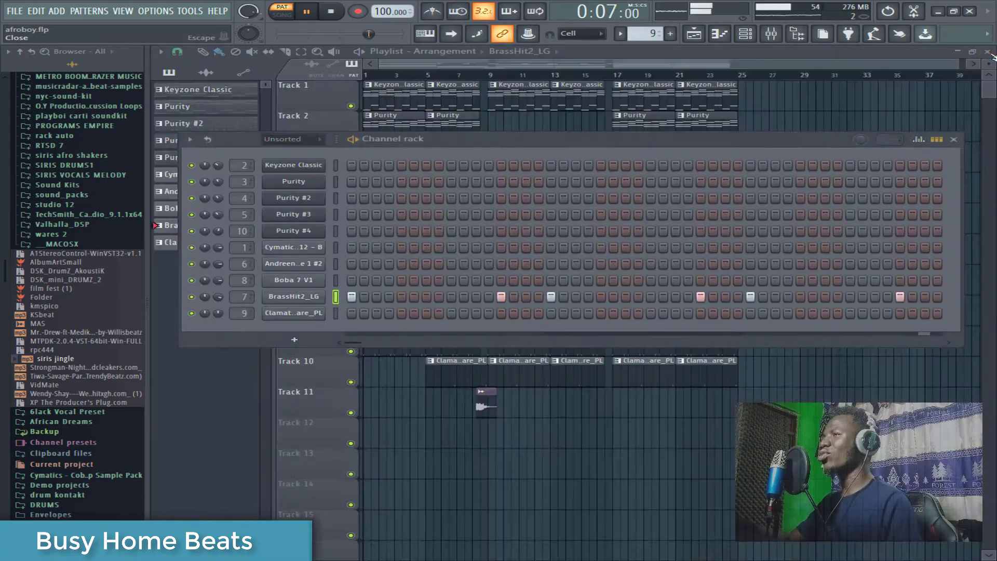
pyautogui.click(954, 139)
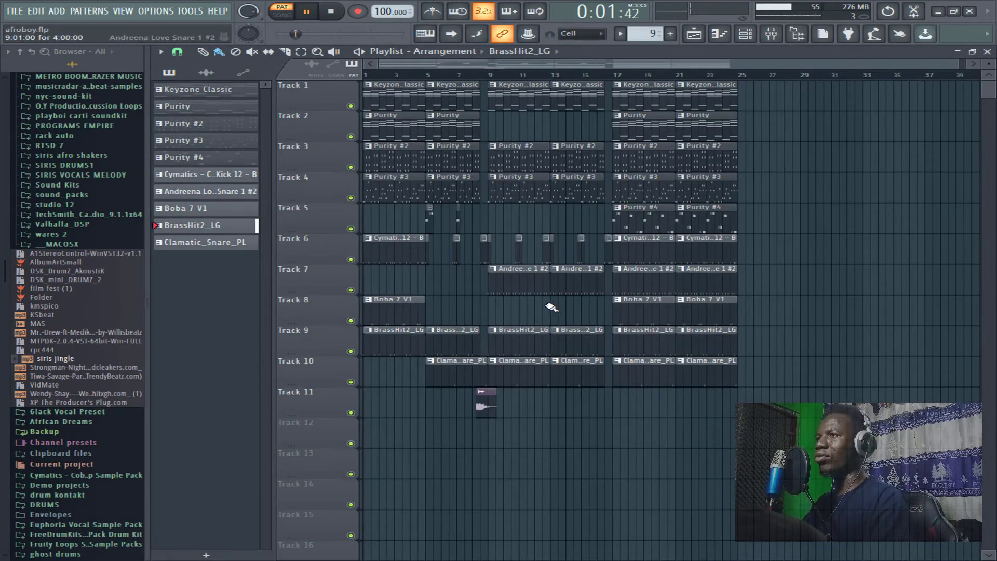
# - Play the Boba 7 V1 and Cymatics - Cobra Kick 12 - B patterns from the playlist and show the kick's channel rack steps
pyautogui.click(393, 313)
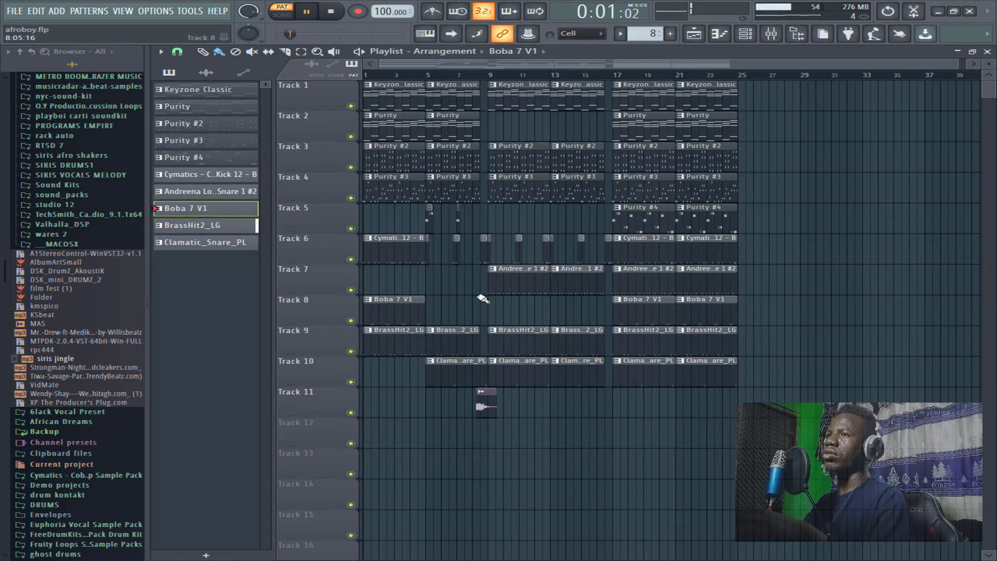
pyautogui.click(517, 283)
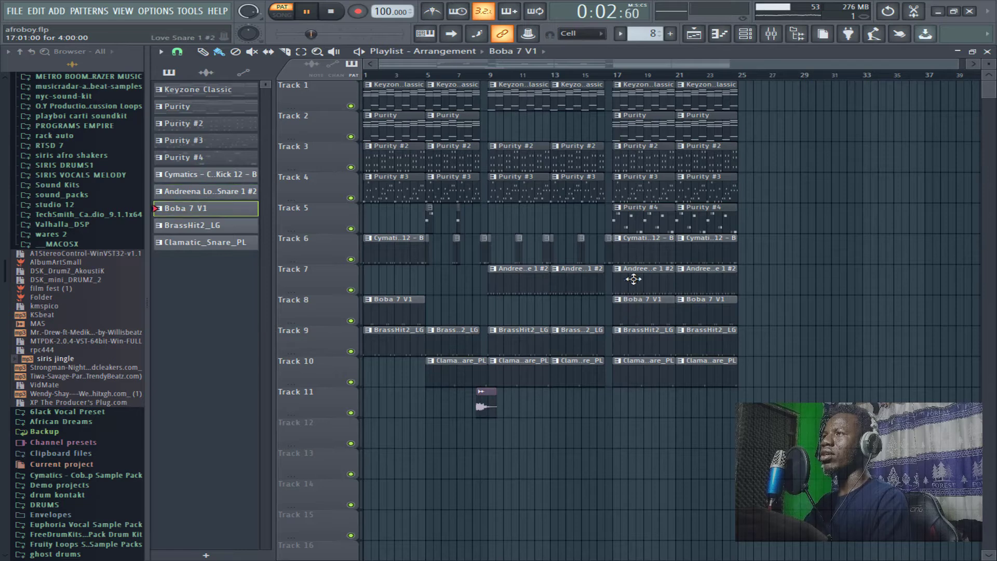
pyautogui.click(482, 239)
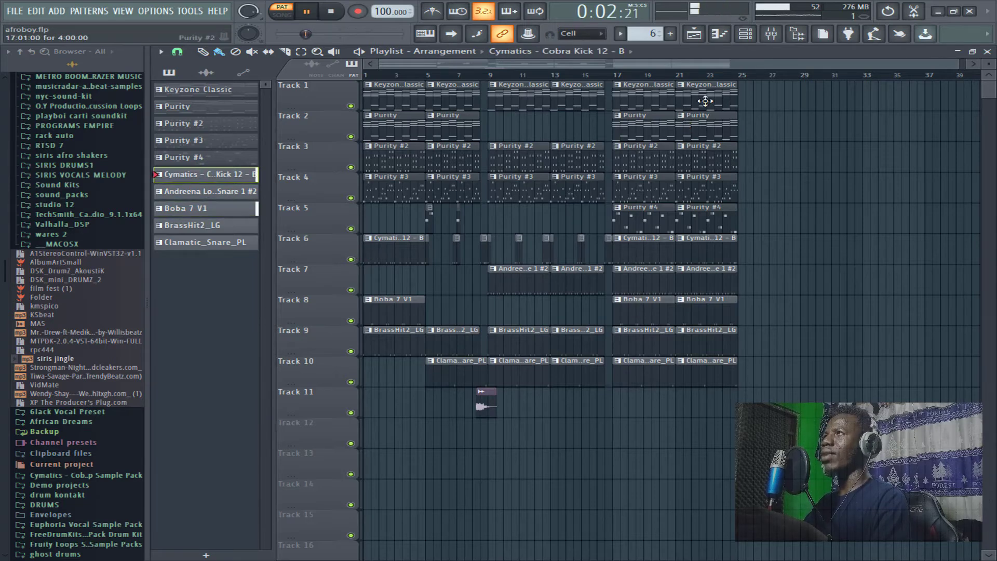
pyautogui.click(746, 34)
pyautogui.press('space')
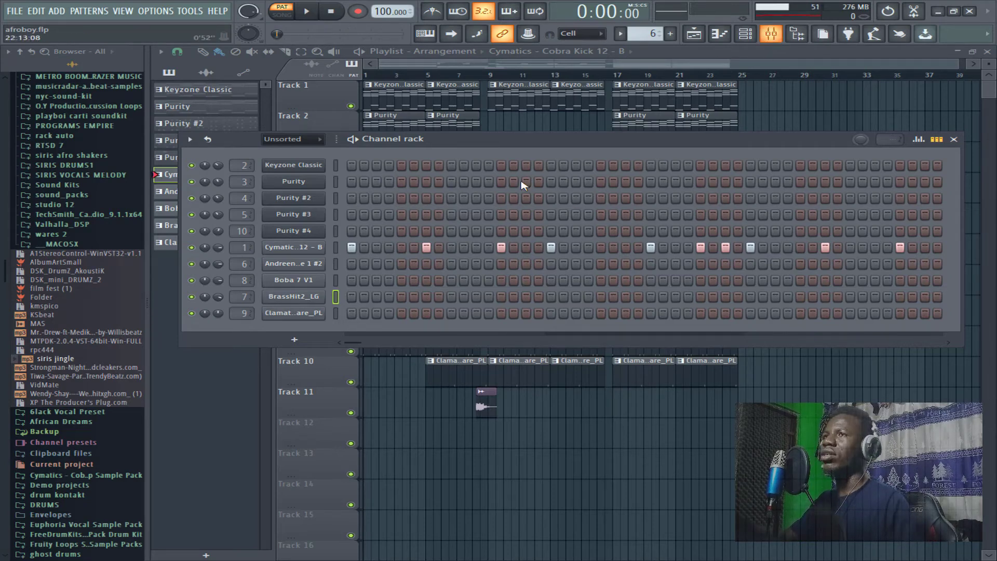
# - Check the Cymatics - Cobra Kick 12 - B channel's sample settings and preview its sound
pyautogui.click(299, 249)
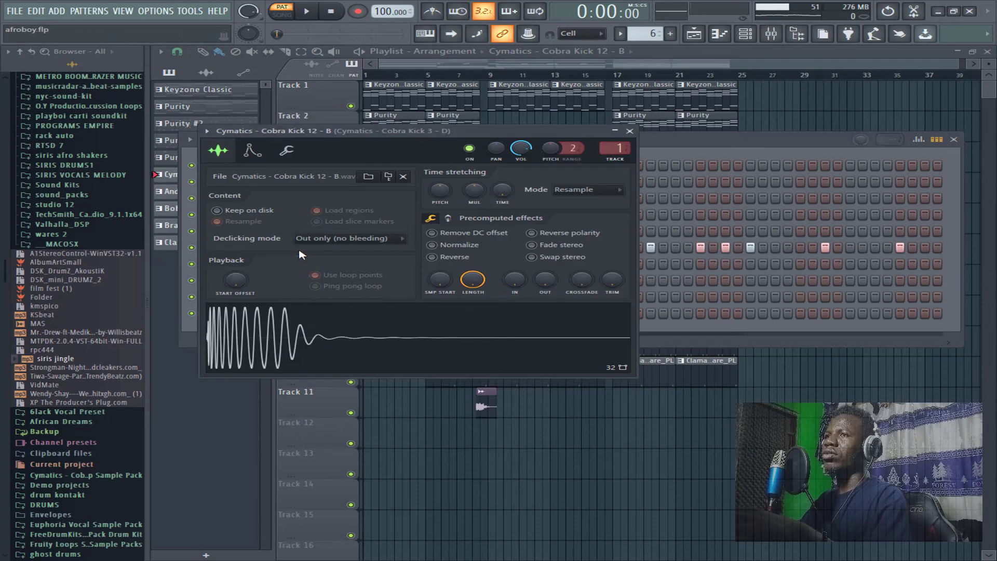
pyautogui.click(446, 343)
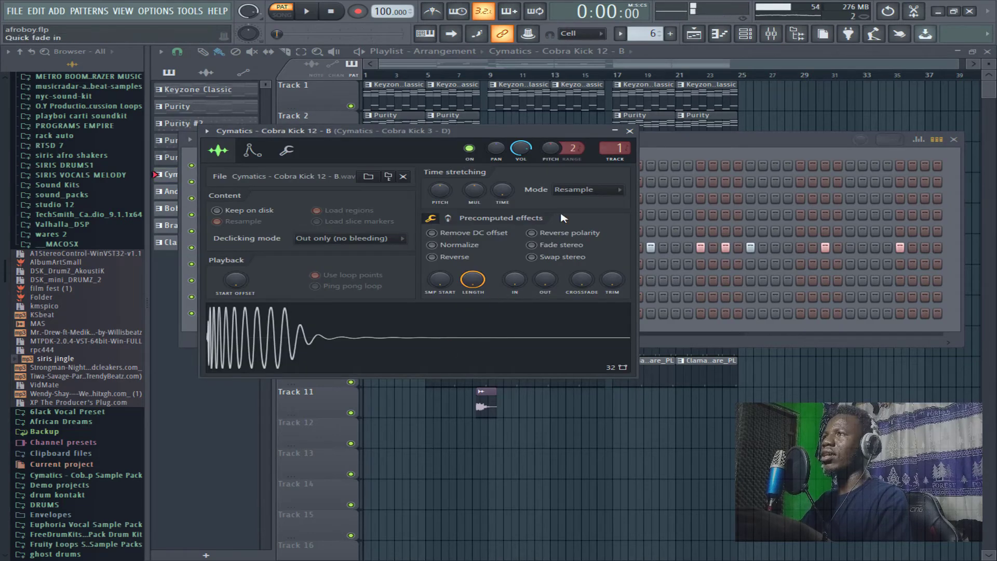
pyautogui.click(630, 131)
# - Play the Cobra Kick pattern and bypass Fruity parametric EQ 2 and Fruity Compressor on its mixer track
pyautogui.click(777, 40)
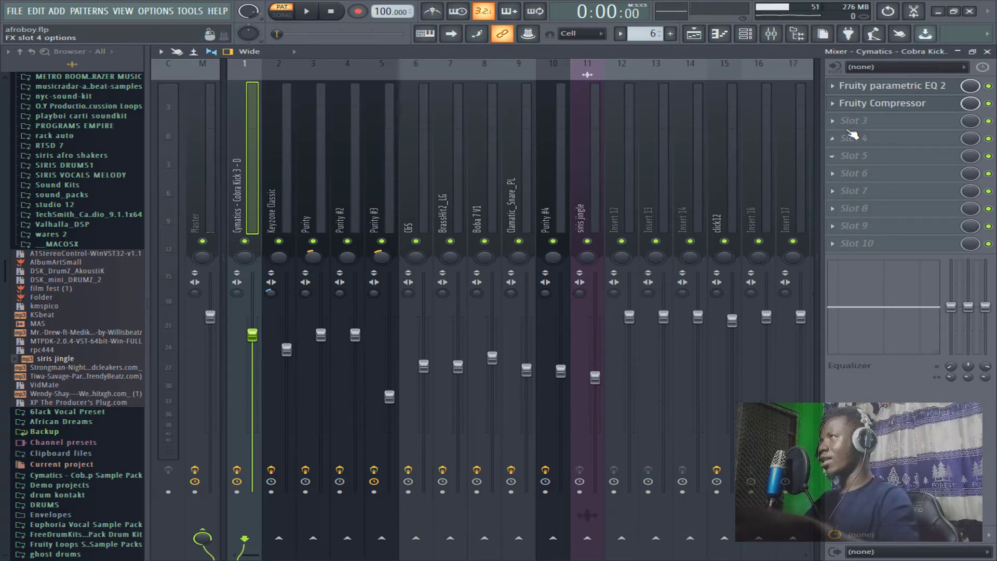
pyautogui.press('space')
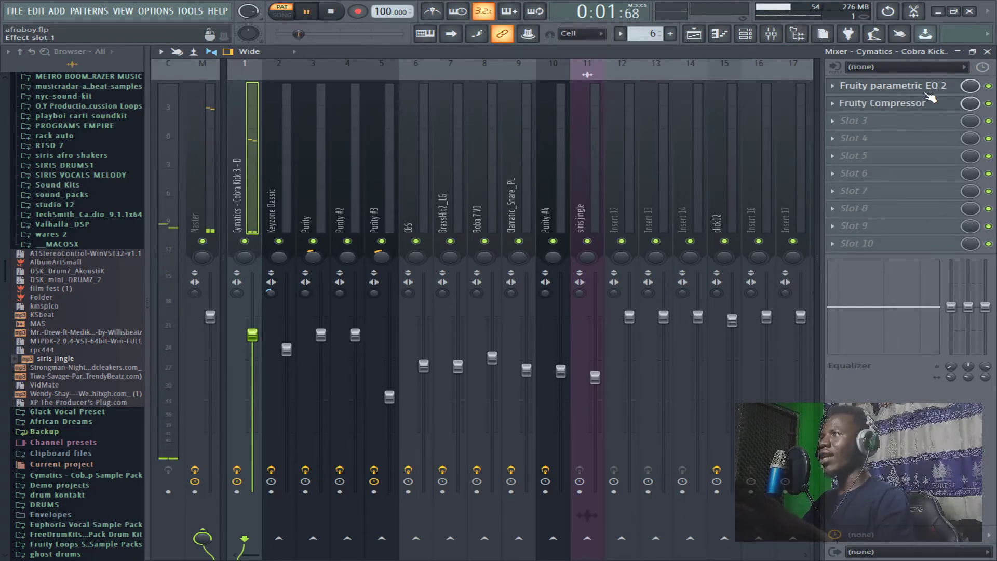
pyautogui.click(891, 87)
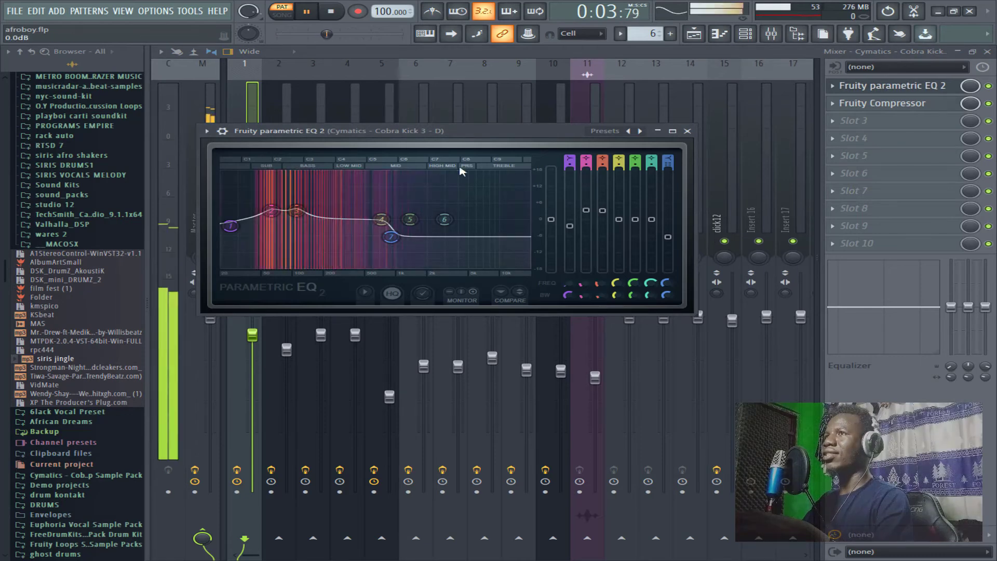
pyautogui.click(207, 131)
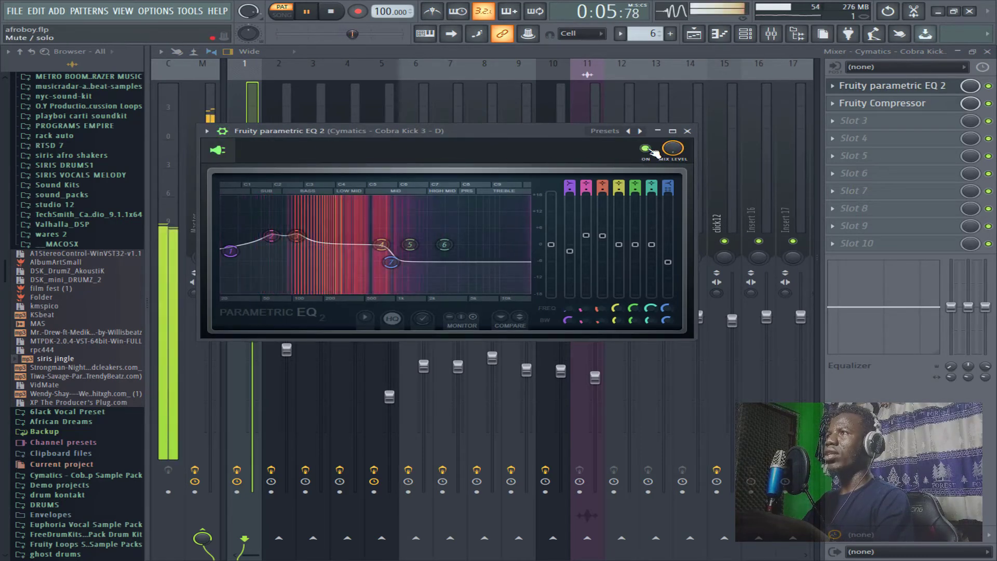
pyautogui.click(852, 103)
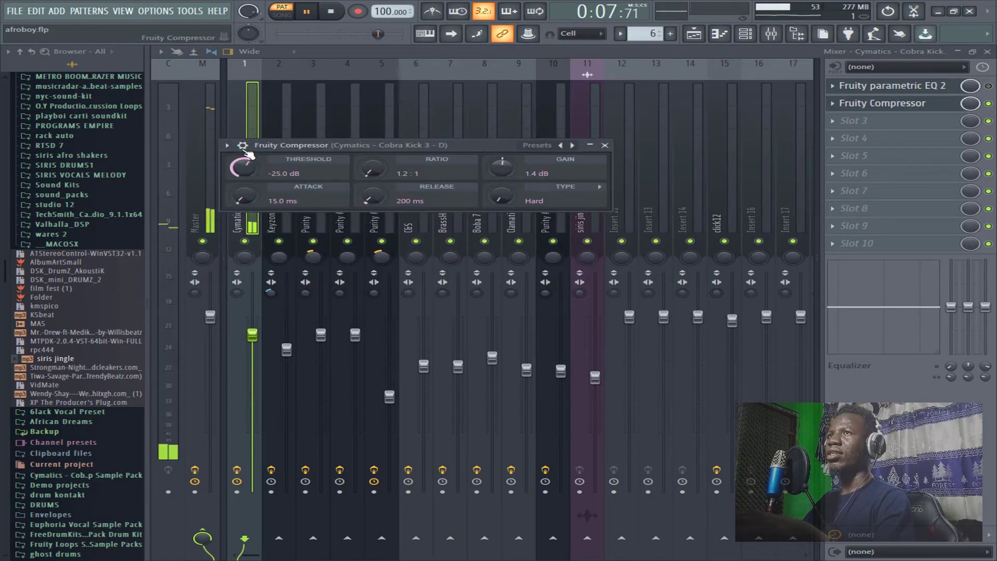
pyautogui.click(227, 145)
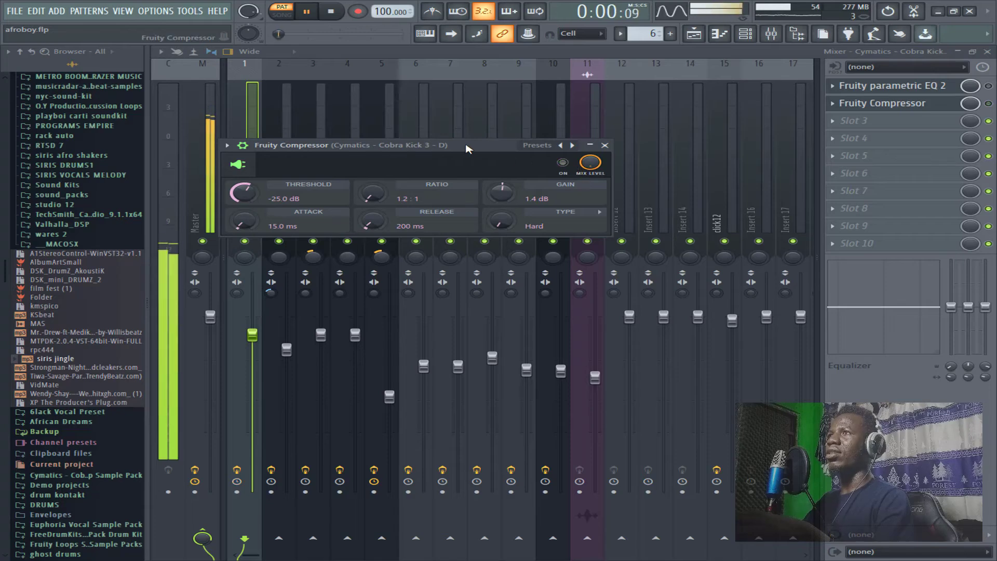
# - Shrink the mixer window and arrange the kick's Fruity parametric EQ 2 and Fruity Compressor windows above it
pyautogui.moveTo(458, 146); pyautogui.dragTo(731, 195)
pyautogui.doubleClick(746, 53)
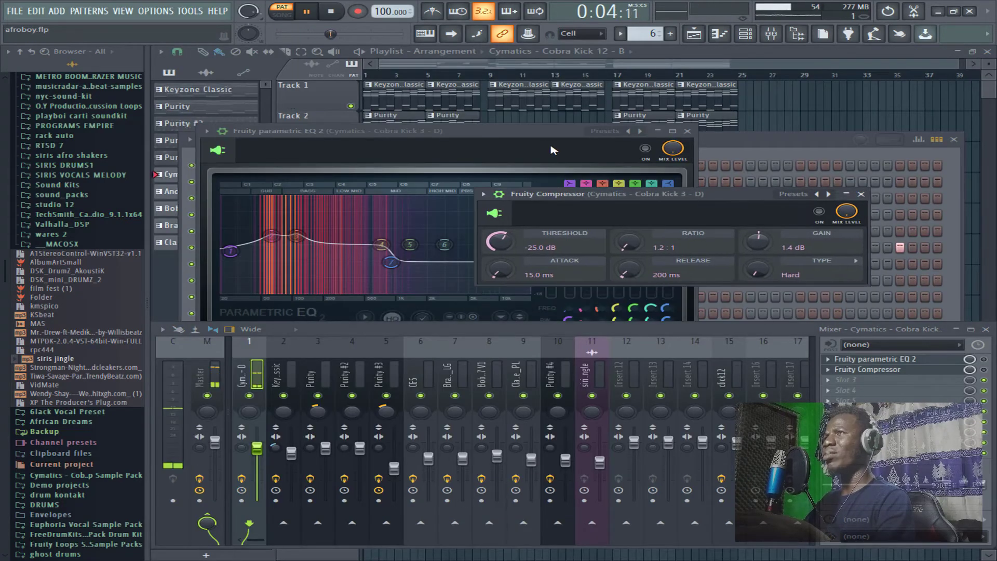
pyautogui.moveTo(542, 136); pyautogui.dragTo(541, 115)
pyautogui.moveTo(734, 201); pyautogui.dragTo(753, 182)
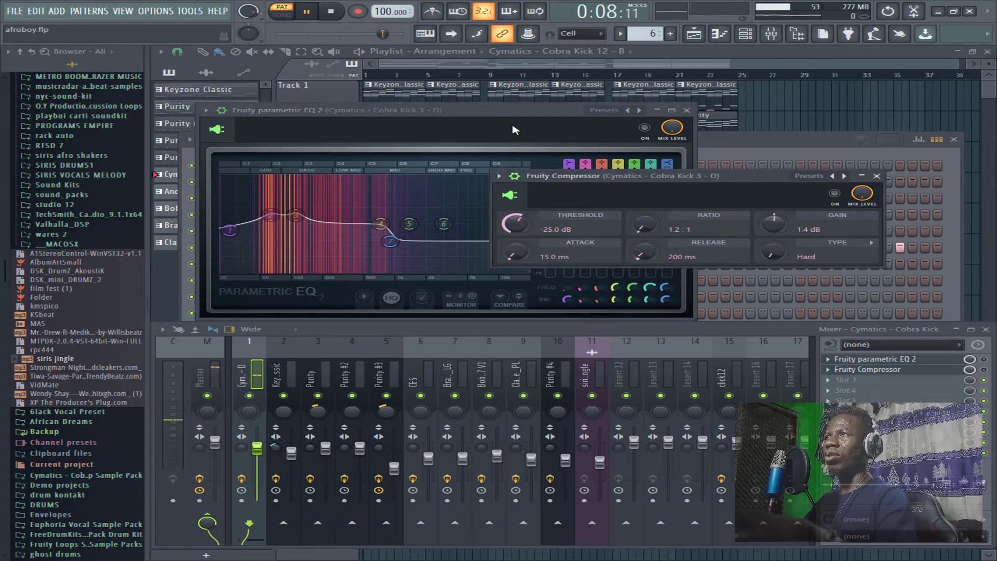
# - Move the kick's Fruity parametric EQ 2 window clear of the compressor, switch the EQ back on and close its window
pyautogui.moveTo(514, 116); pyautogui.dragTo(551, 84)
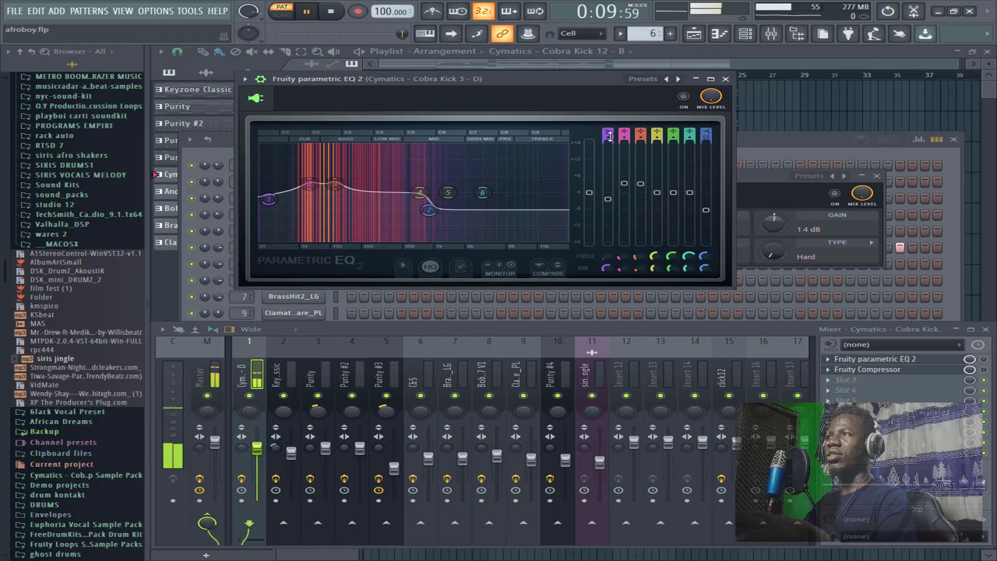
pyautogui.click(760, 185)
pyautogui.click(683, 96)
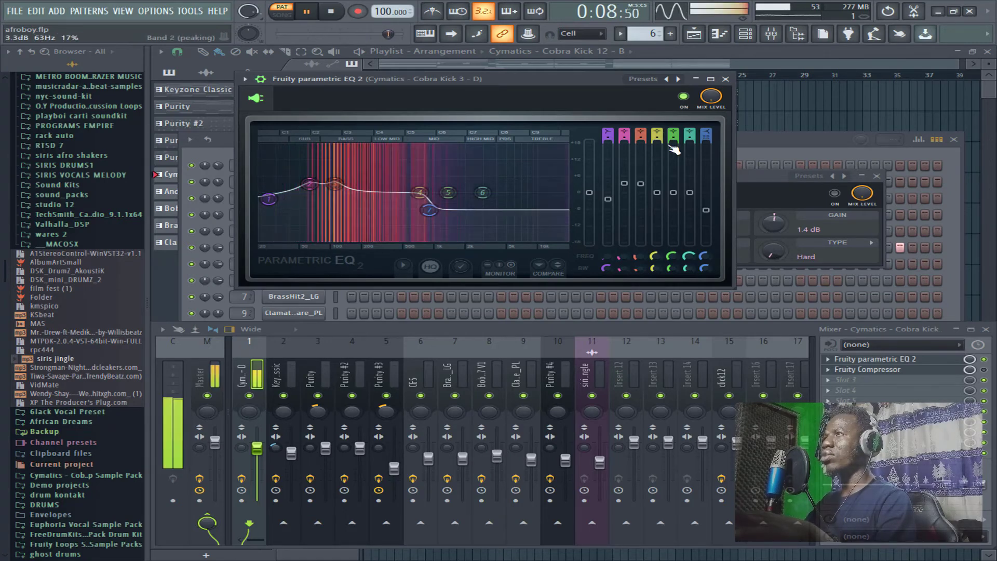
pyautogui.click(726, 79)
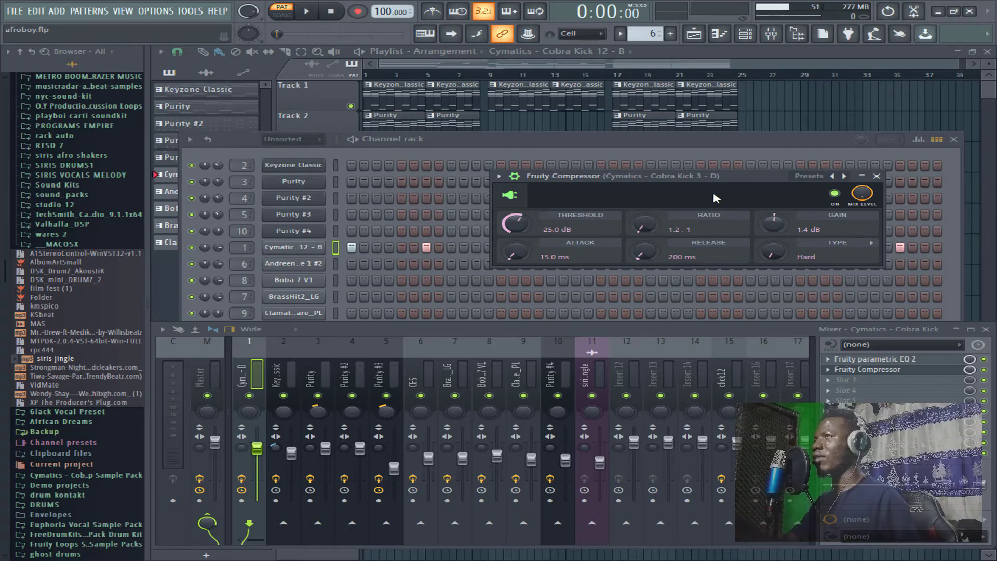
# - Play the Cobra Kick pattern and compare its sound with Fruity parametric EQ 2 and Fruity Compressor bypassed and re-enabled
pyautogui.press('space')
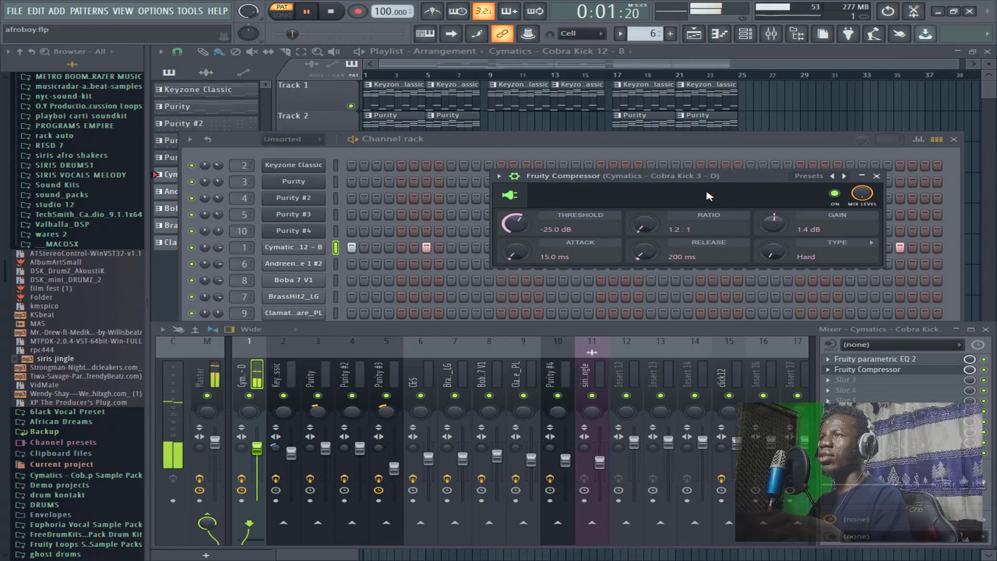
pyautogui.click(984, 370)
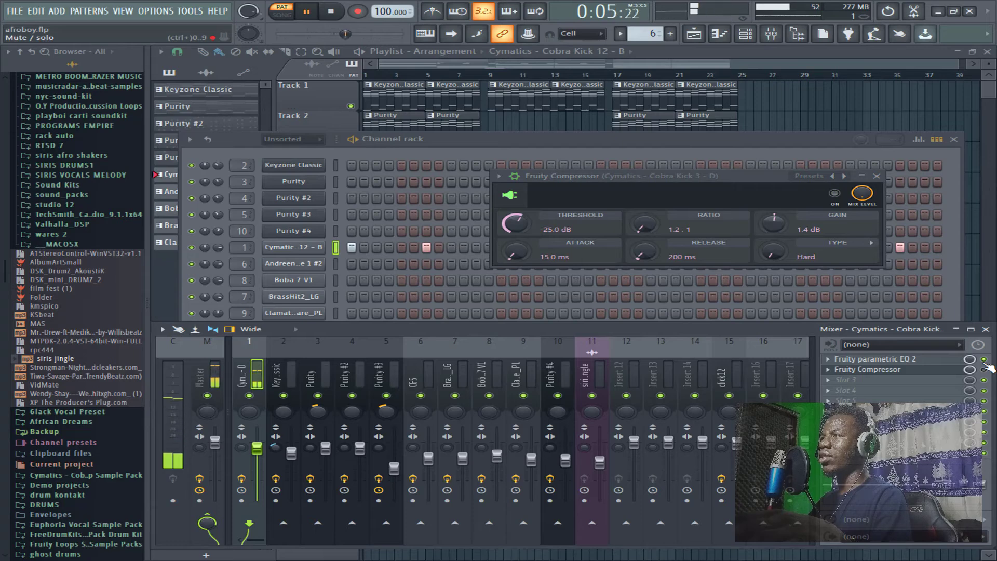
pyautogui.click(984, 369)
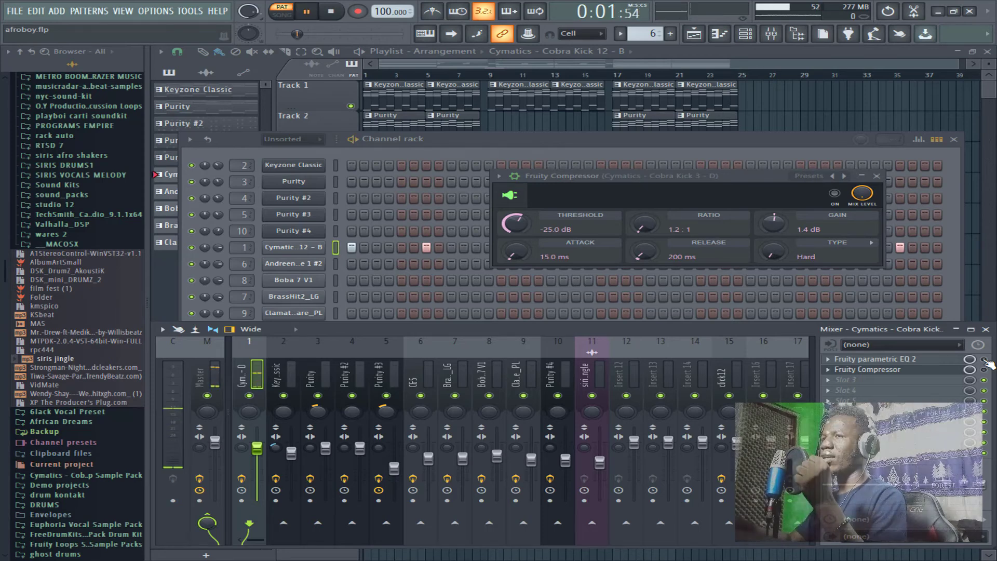
pyautogui.click(985, 359)
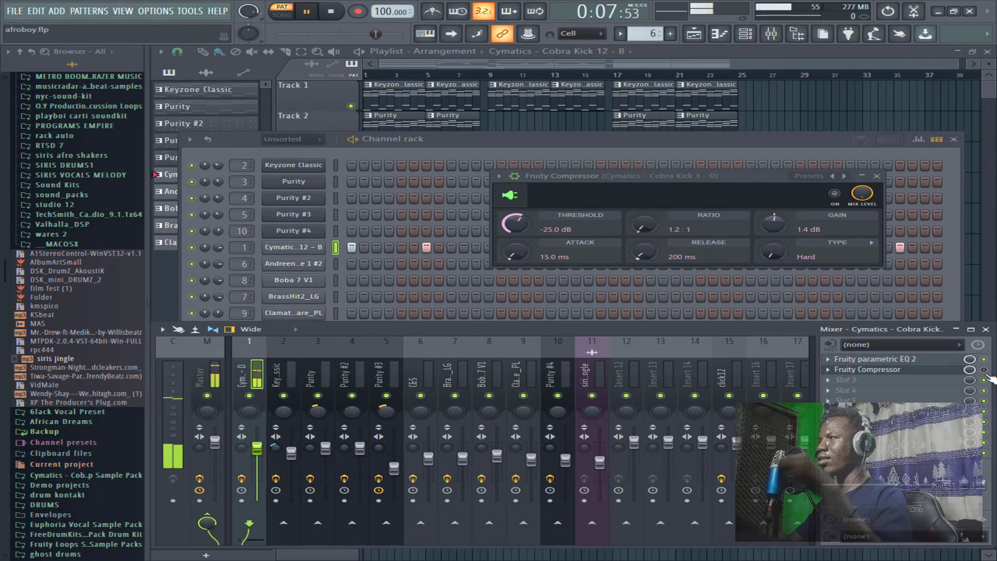
pyautogui.click(984, 370)
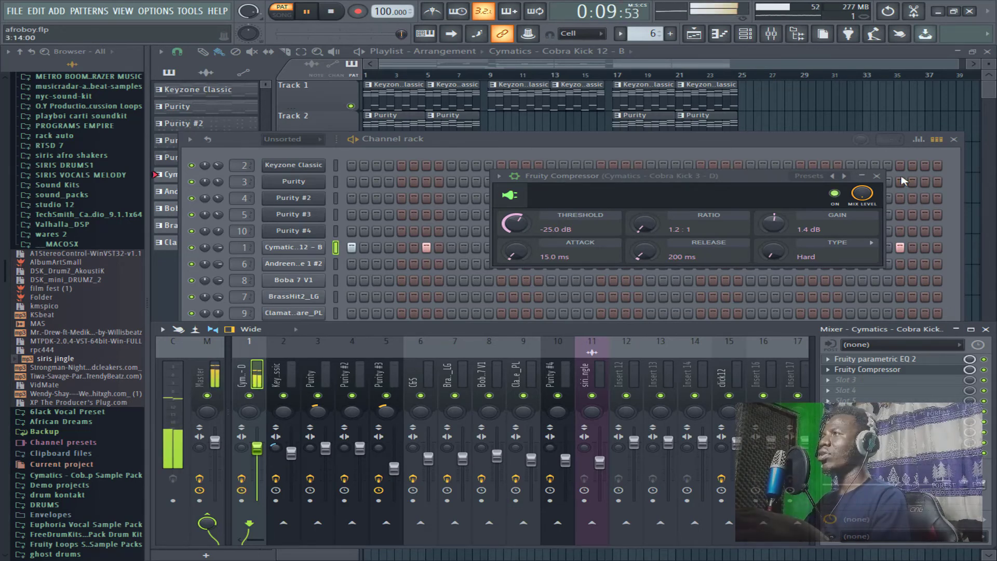
# - Close the Fruity Compressor, mixer and channel rack windows and play the whole playlist arrangement in song mode
pyautogui.click(877, 176)
pyautogui.press('F9')
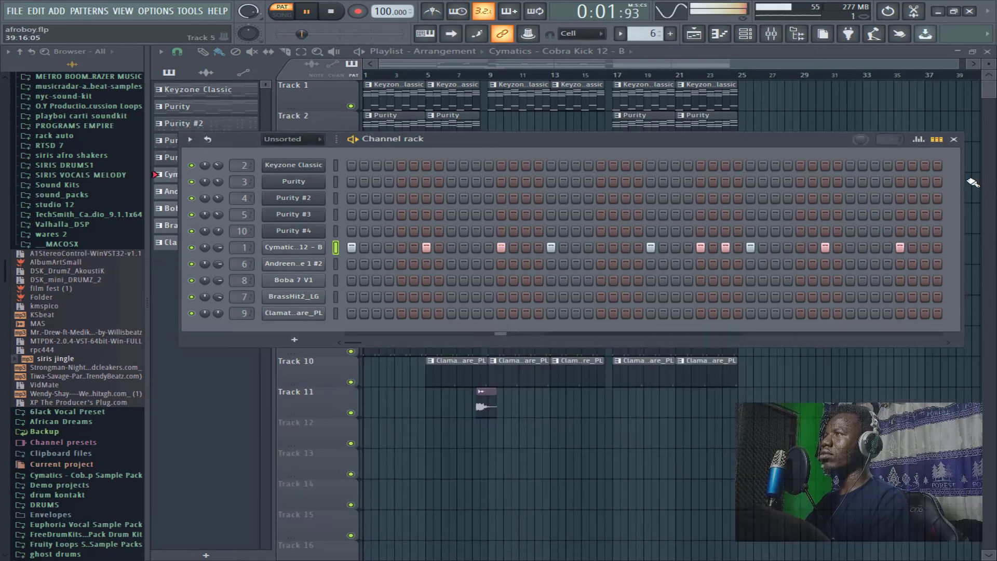
pyautogui.click(956, 140)
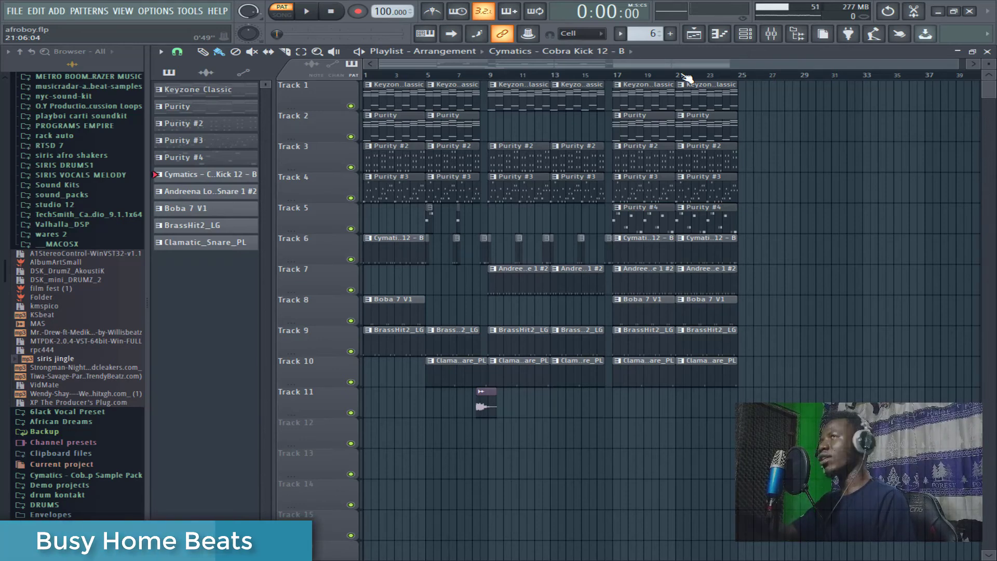
pyautogui.click(284, 16)
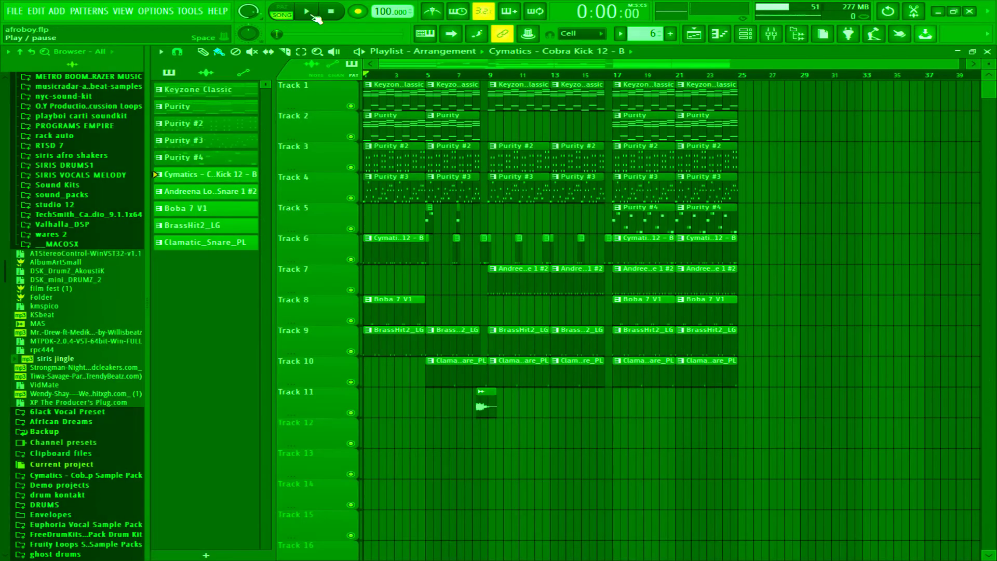
pyautogui.click(307, 11)
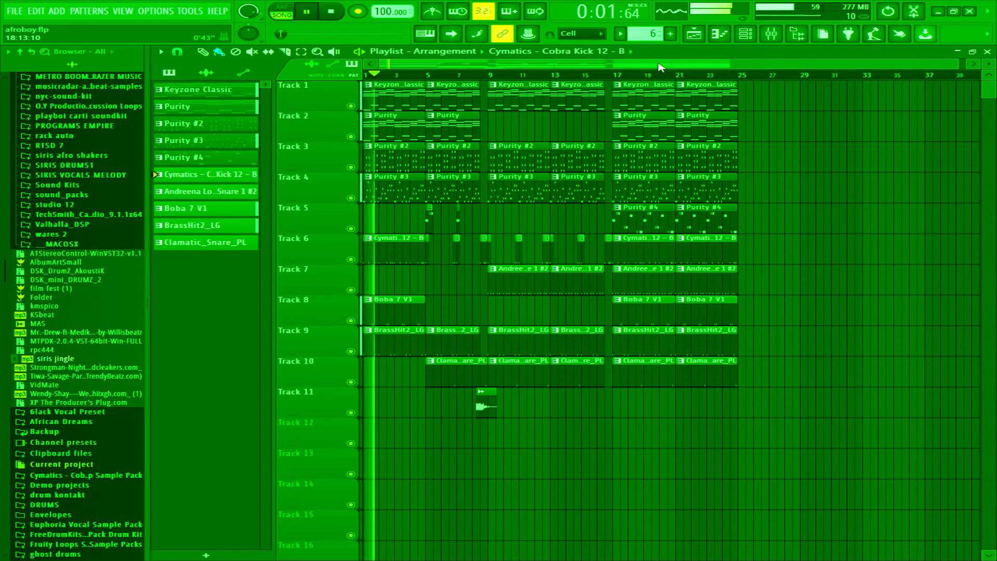